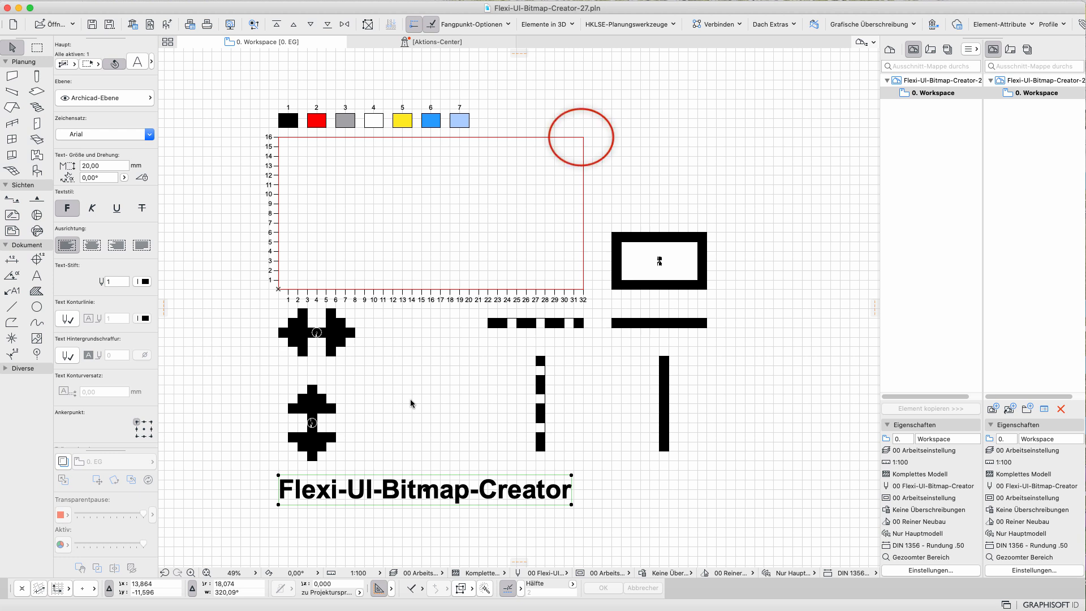
Step: Resize the bitmap object's drawing area to 121 in X and 56 in Y
{"action": "left_click", "coordinate": [583, 138]}
{"action": "left_click", "coordinate": [584, 138]}
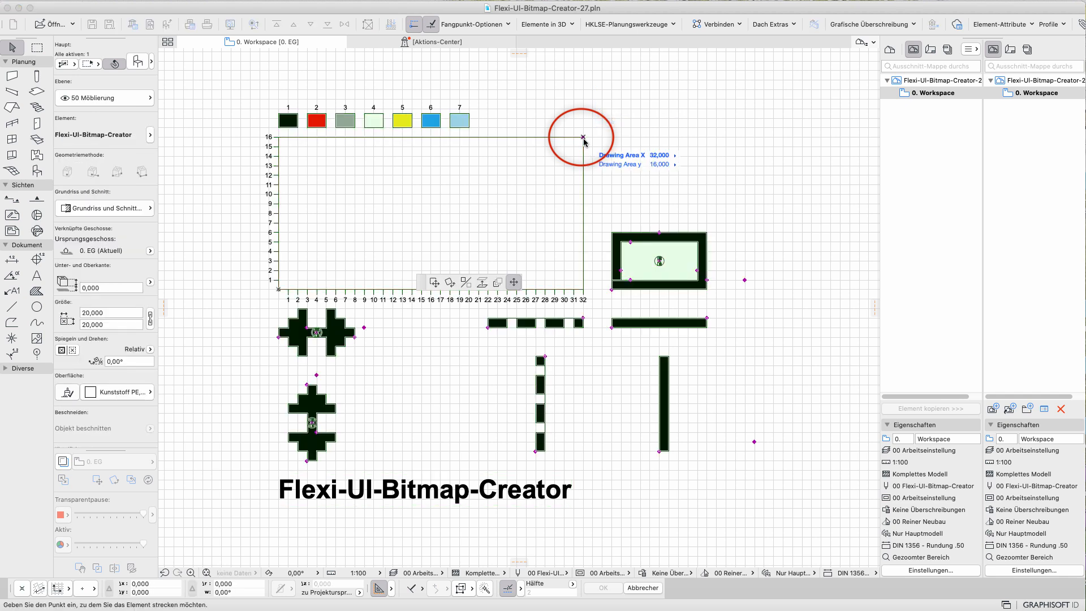
{"action": "key", "text": "Tab"}
{"action": "type", "text": "1"}
{"action": "key", "text": "Tab"}
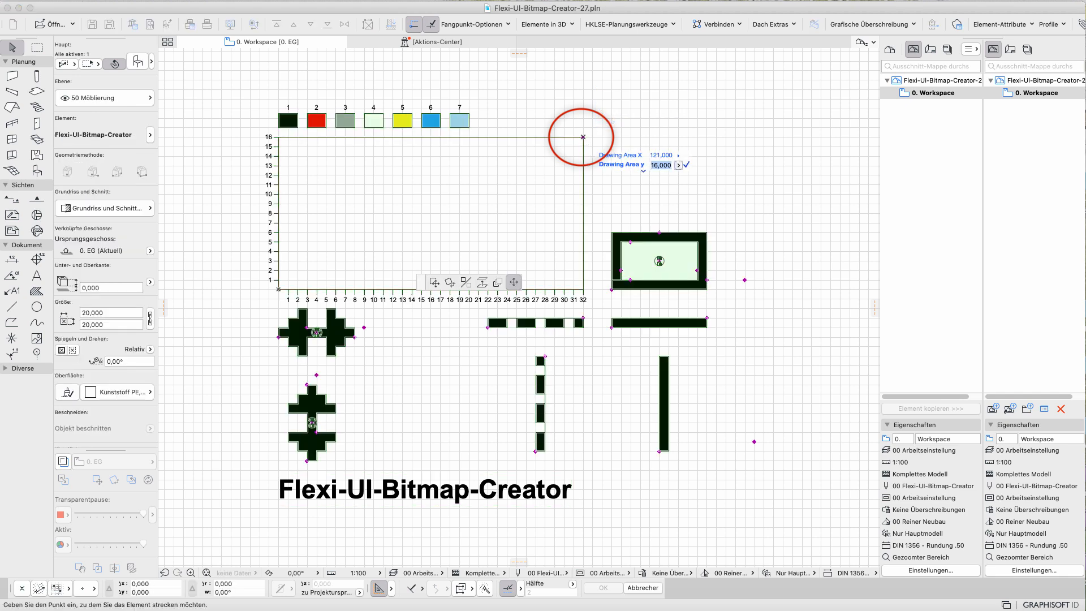
{"action": "type", "text": "56"}
{"action": "key", "text": "Return"}
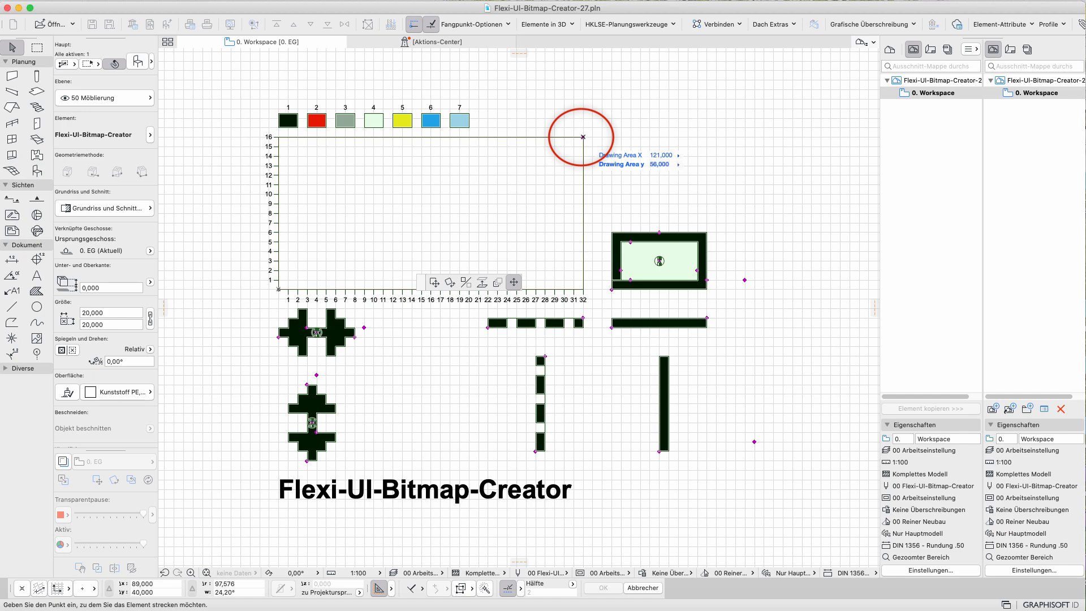
Step: Place a new framed rectangle at the drawing area's origin (0, 0) and stretch its height to 56
{"action": "scroll", "coordinate": [557, 437], "scroll_direction": "down", "scroll_amount": 2}
{"action": "scroll", "coordinate": [379, 438], "scroll_direction": "down", "scroll_amount": 5}
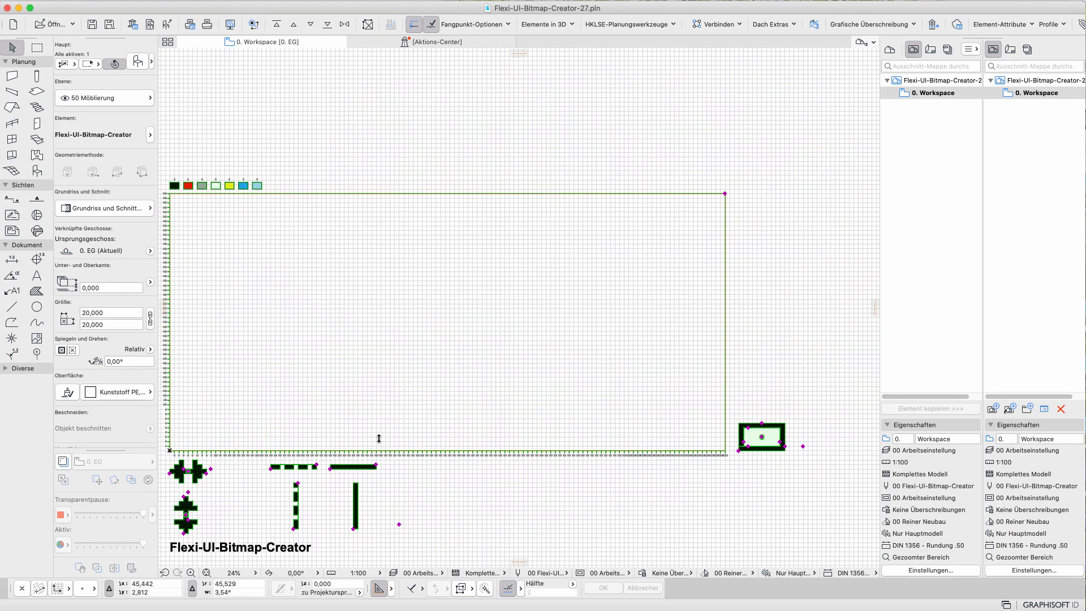
{"action": "middle_click_drag", "start_coordinate": [379, 438], "coordinate": [428, 382]}
{"action": "left_click", "coordinate": [790, 395]}
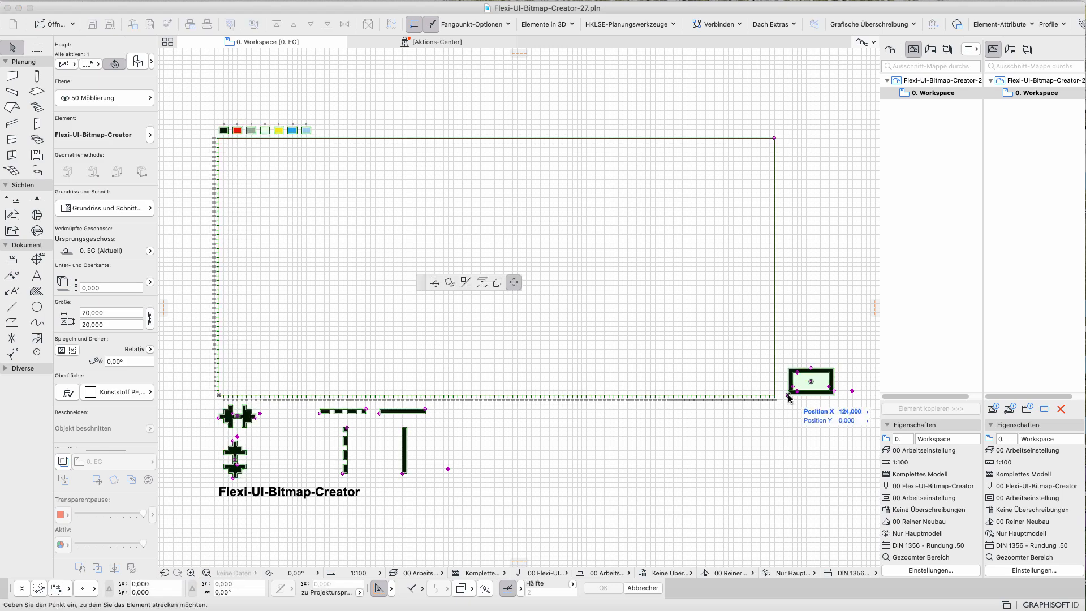
{"action": "left_click", "coordinate": [221, 395]}
{"action": "left_click", "coordinate": [242, 368]}
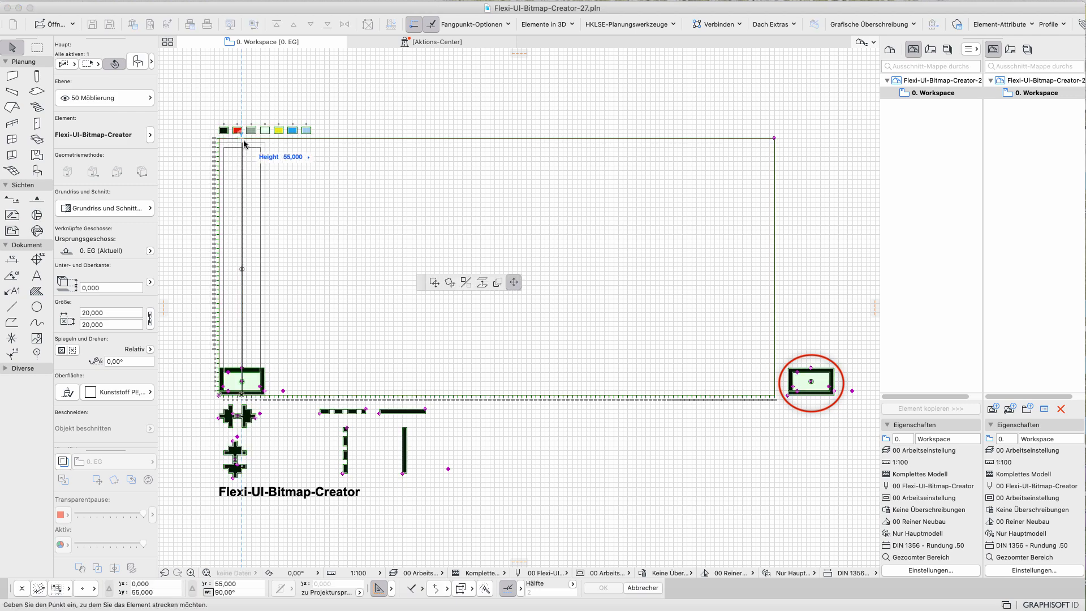
{"action": "left_click", "coordinate": [245, 148]}
Step: Set the length of the rectangle at the origin to 13
{"action": "scroll", "coordinate": [221, 397], "scroll_direction": "up", "scroll_amount": 5}
{"action": "scroll", "coordinate": [272, 412], "scroll_direction": "up", "scroll_amount": 1}
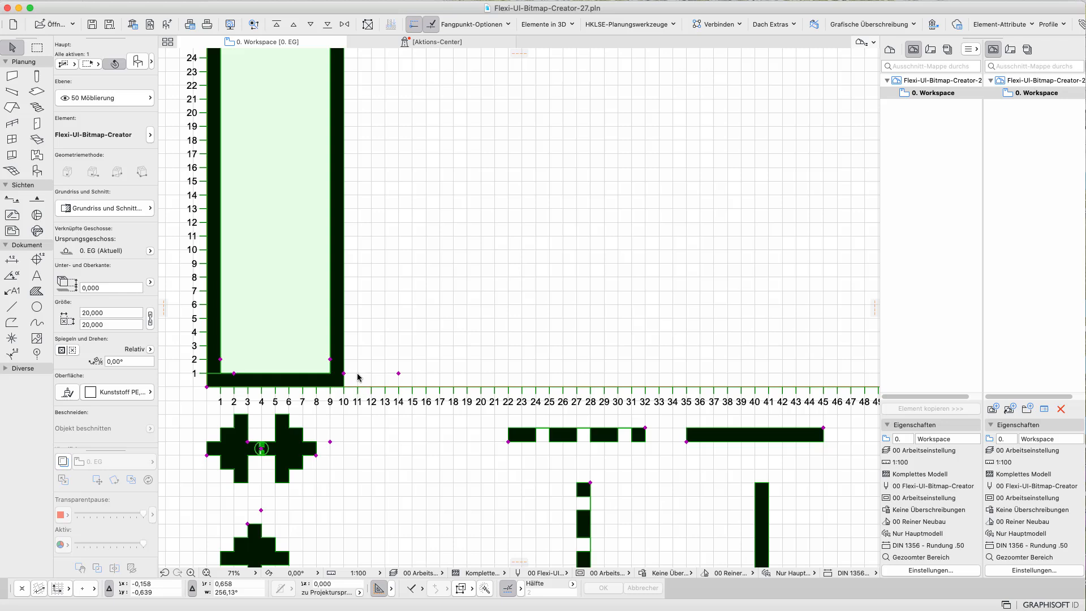
{"action": "left_click", "coordinate": [343, 374]}
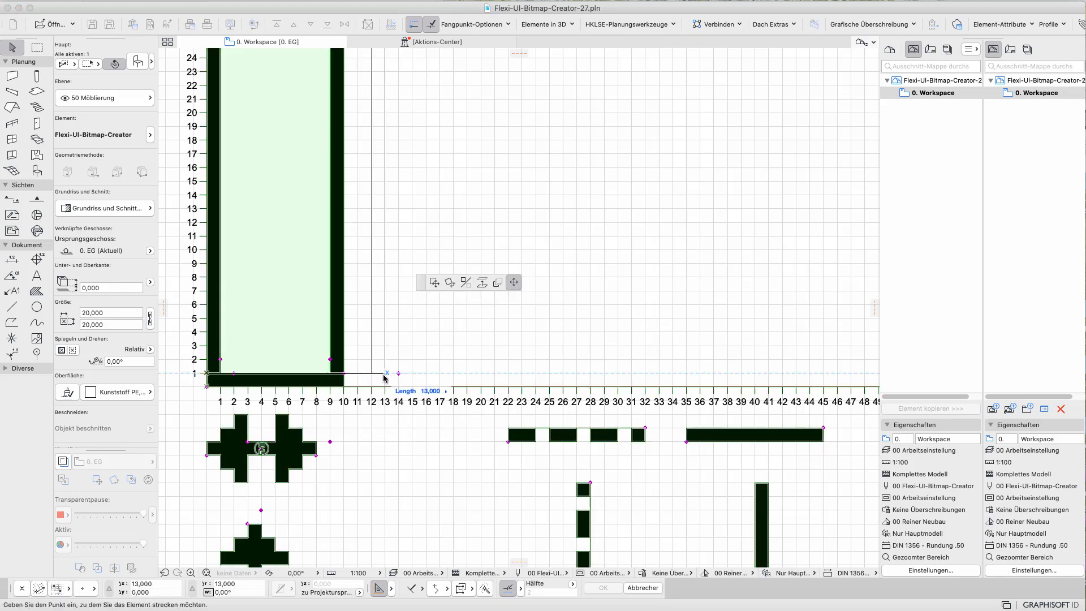
{"action": "left_click", "coordinate": [384, 377]}
Step: Reduce the tall rectangle's left edge width to 0 and set its fill to pen 3
{"action": "left_click", "coordinate": [221, 359]}
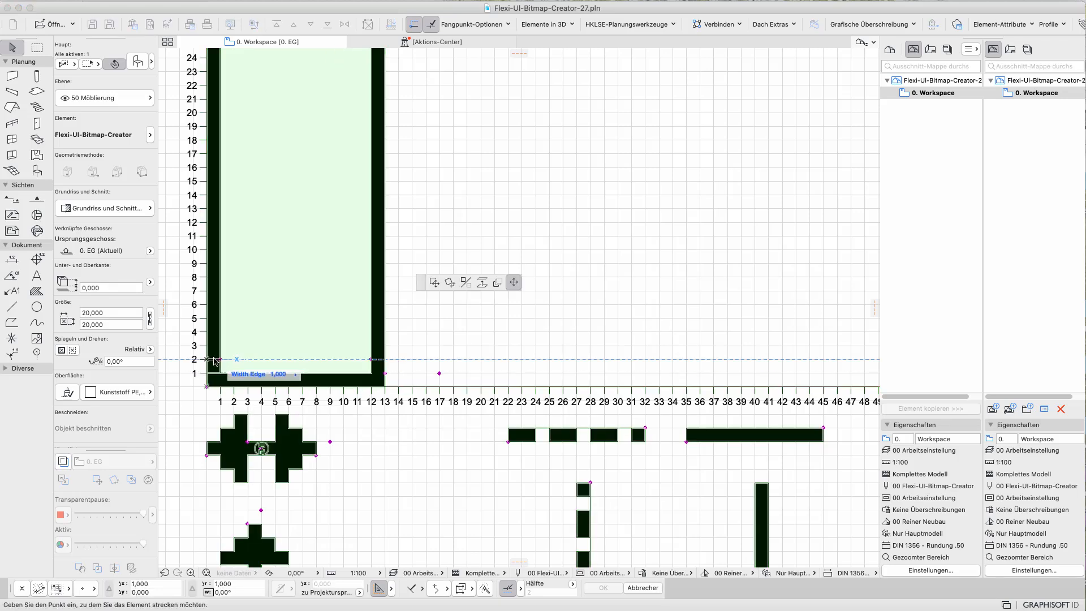
{"action": "left_click", "coordinate": [207, 360]}
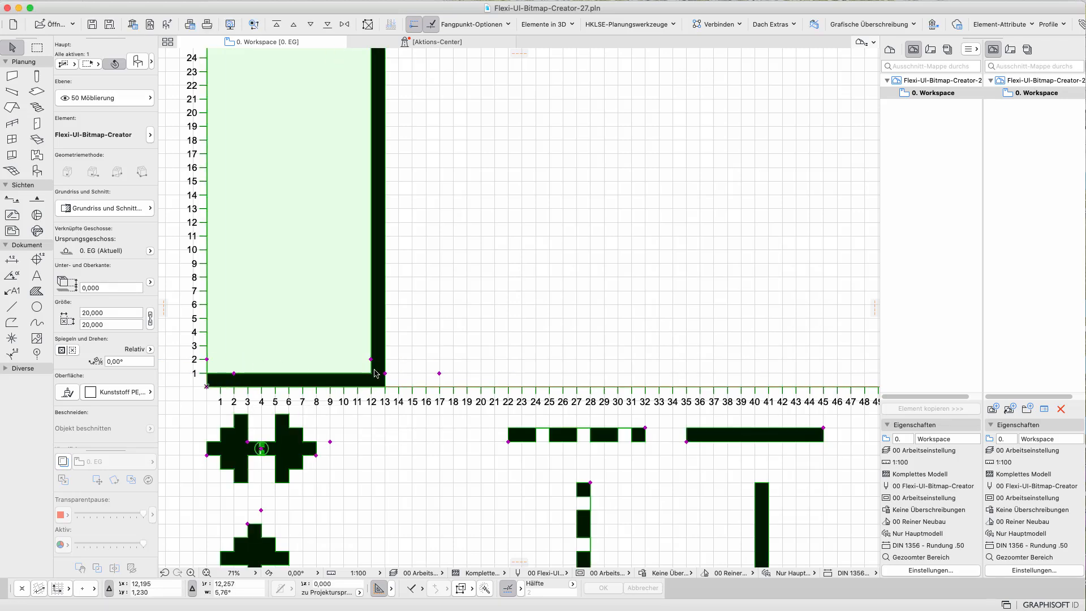
{"action": "left_click", "coordinate": [439, 374]}
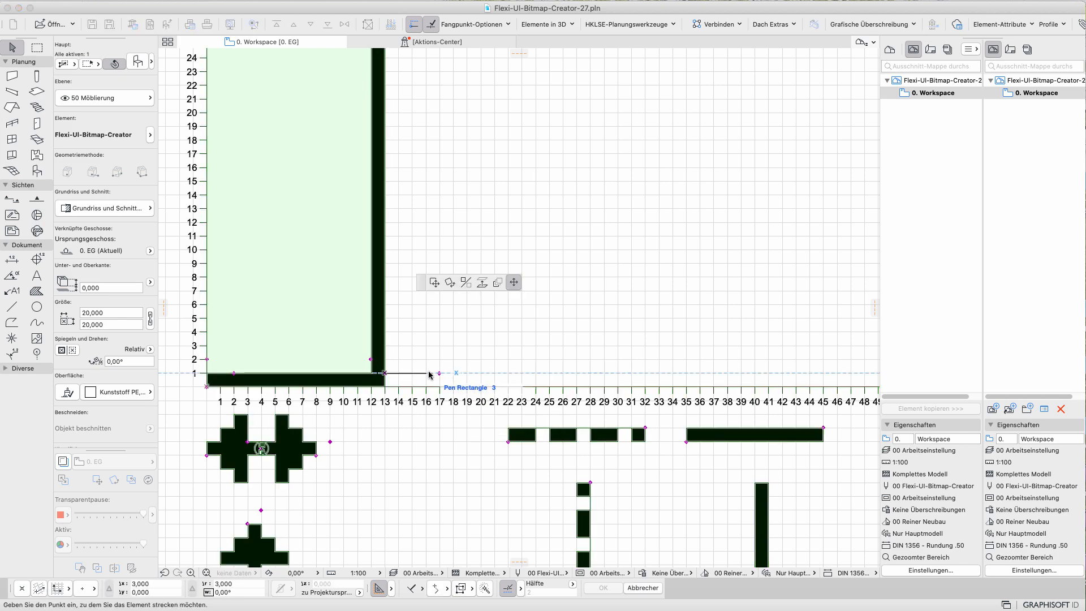
{"action": "left_click", "coordinate": [429, 374]}
Step: Place a second framed rectangle at X 96, Y 0 and stretch its height to 56
{"action": "scroll", "coordinate": [312, 170], "scroll_direction": "down", "scroll_amount": 5}
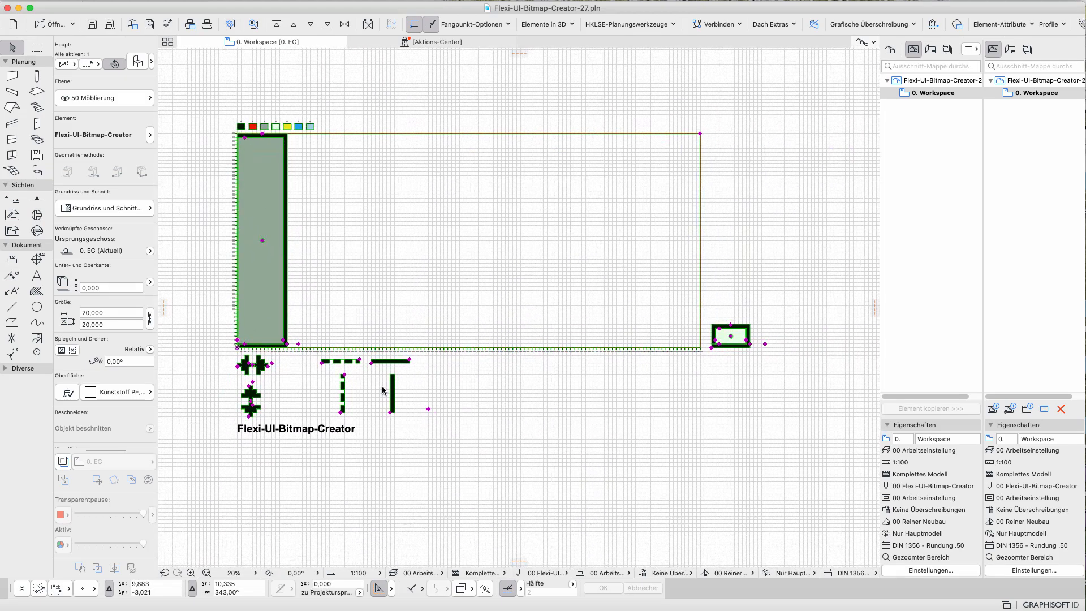
{"action": "left_click", "coordinate": [711, 346]}
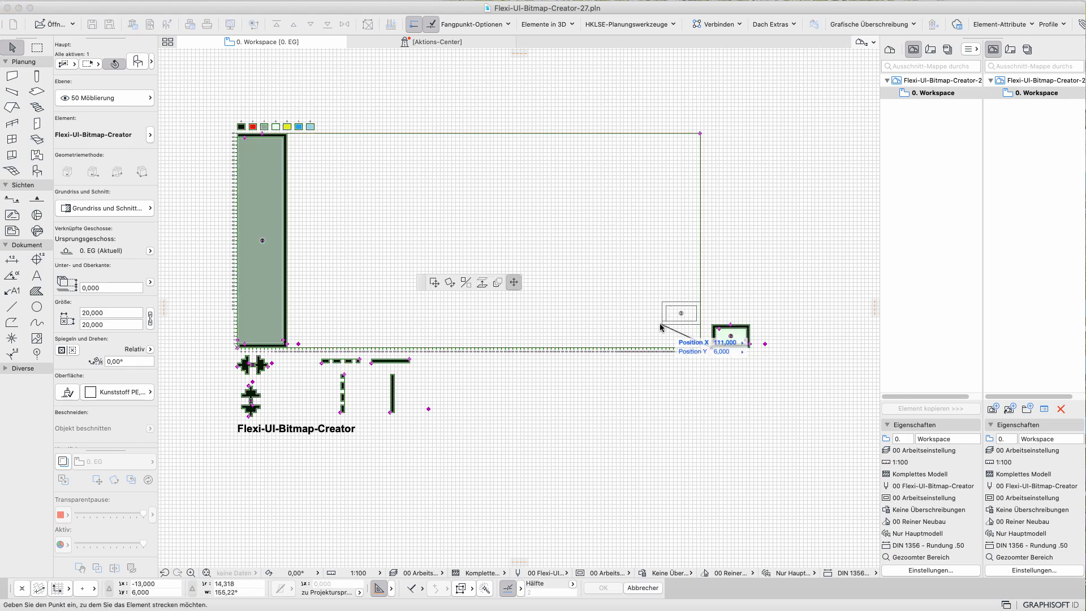
{"action": "scroll", "coordinate": [634, 361], "scroll_direction": "up", "scroll_amount": 5}
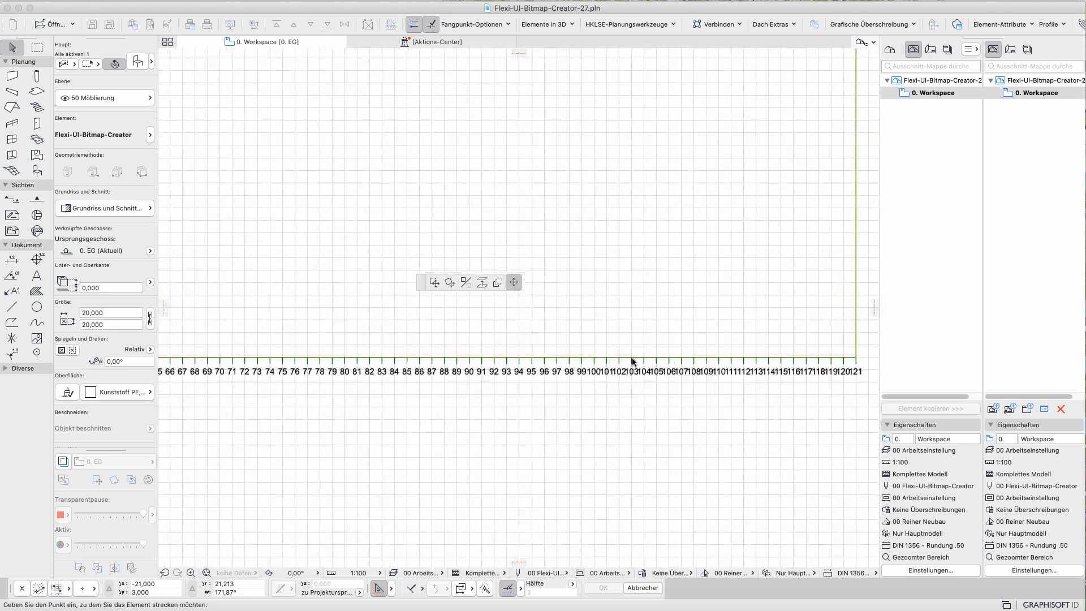
{"action": "scroll", "coordinate": [632, 360], "scroll_direction": "up", "scroll_amount": 3}
{"action": "left_click", "coordinate": [435, 357]}
{"action": "scroll", "coordinate": [439, 396], "scroll_direction": "down", "scroll_amount": 2}
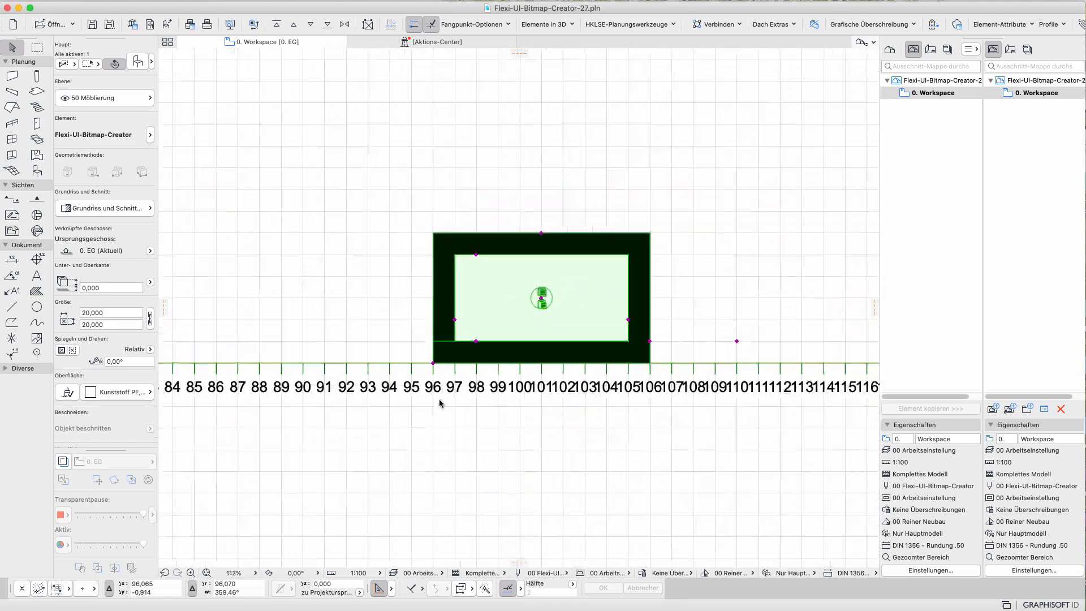
{"action": "scroll", "coordinate": [440, 403], "scroll_direction": "down", "scroll_amount": 5}
{"action": "left_click", "coordinate": [471, 346]}
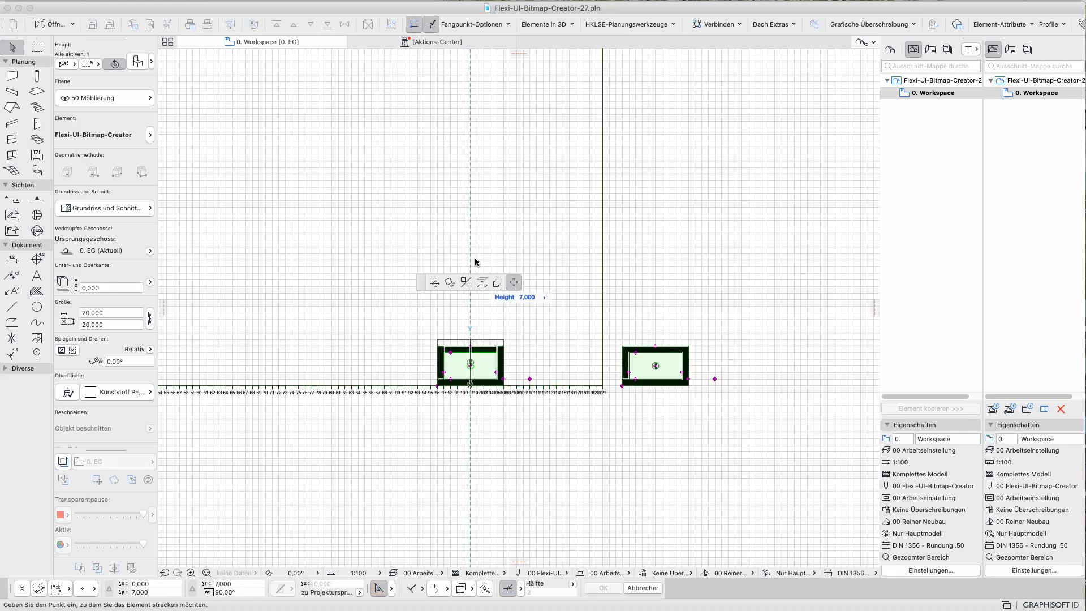
{"action": "scroll", "coordinate": [472, 426], "scroll_direction": "down", "scroll_amount": 2}
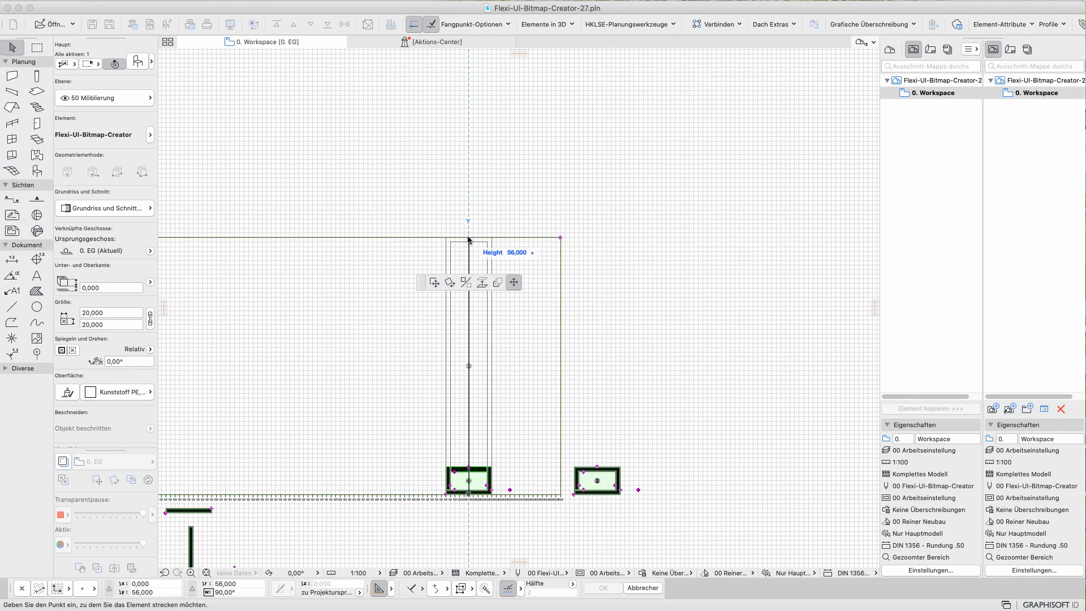
{"action": "left_click", "coordinate": [468, 239]}
Step: Set the length of the second tall rectangle to 13
{"action": "scroll", "coordinate": [498, 491], "scroll_direction": "up", "scroll_amount": 3}
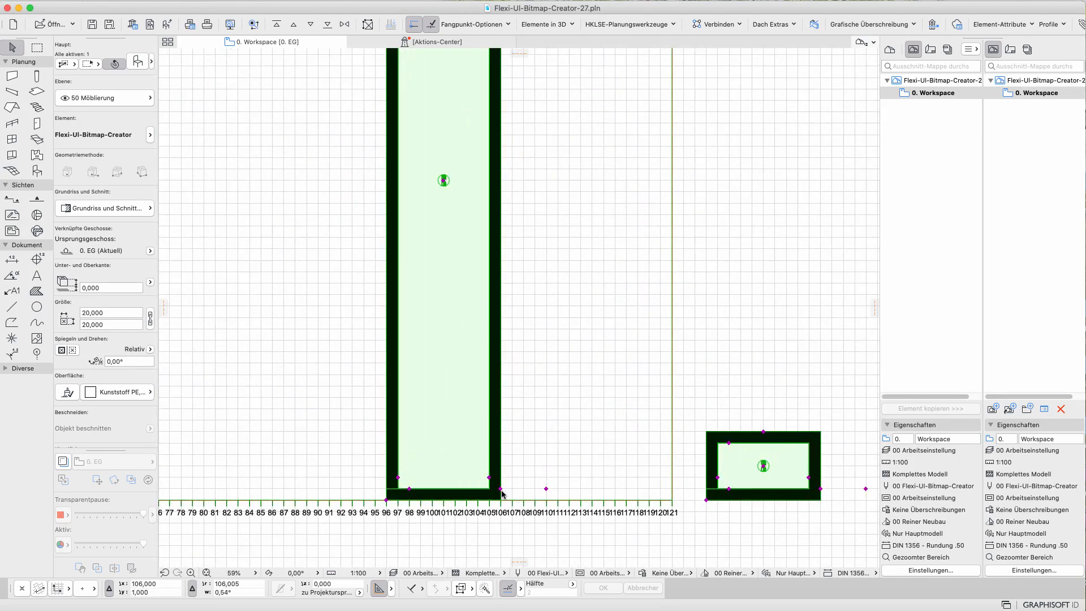
{"action": "left_click", "coordinate": [501, 490]}
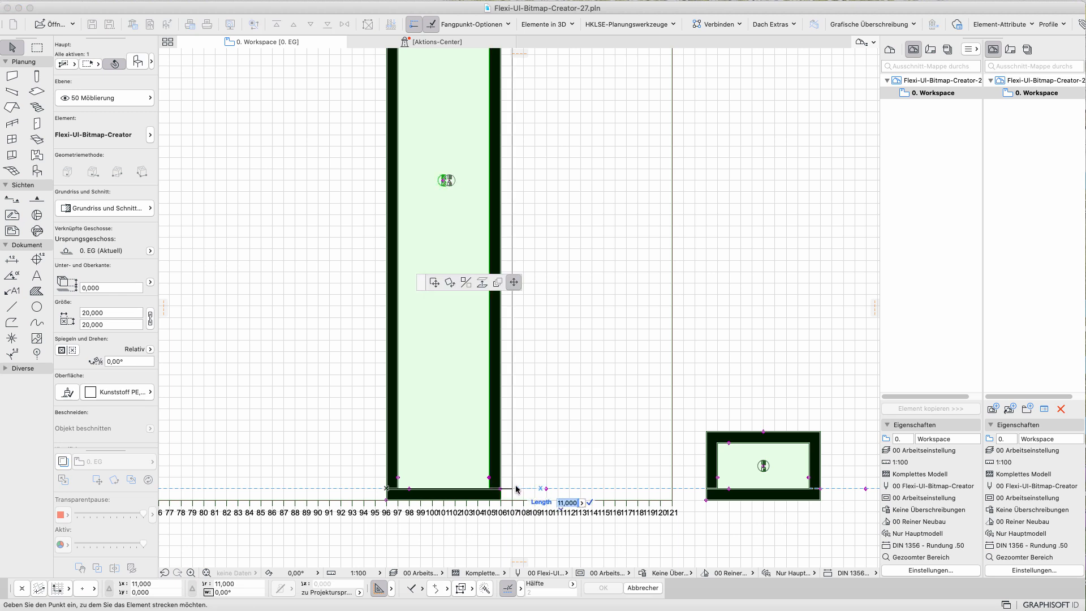
{"action": "type", "text": "13"}
{"action": "key", "text": "Return"}
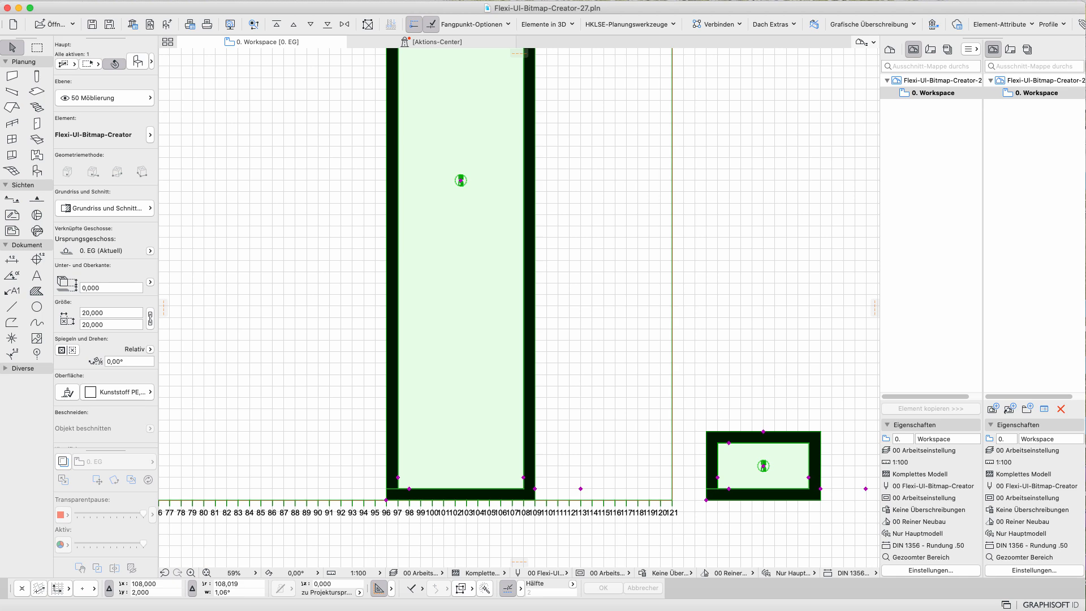
Step: Reduce the second tall rectangle's right edge width to 0 and set its fill to pen 3
{"action": "left_click", "coordinate": [523, 477]}
{"action": "left_click", "coordinate": [534, 477]}
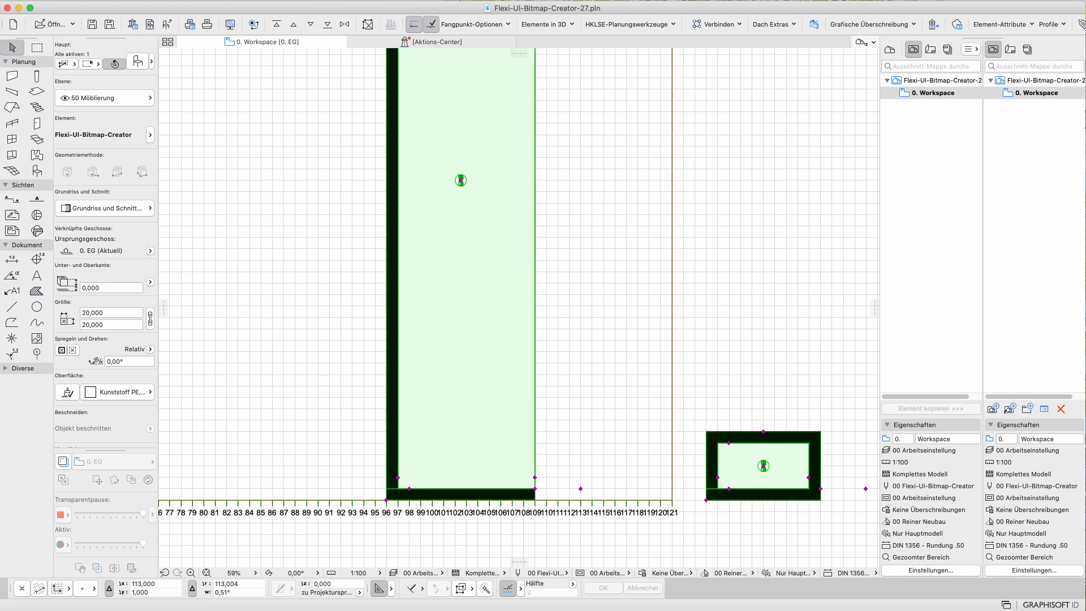
{"action": "left_click", "coordinate": [580, 488]}
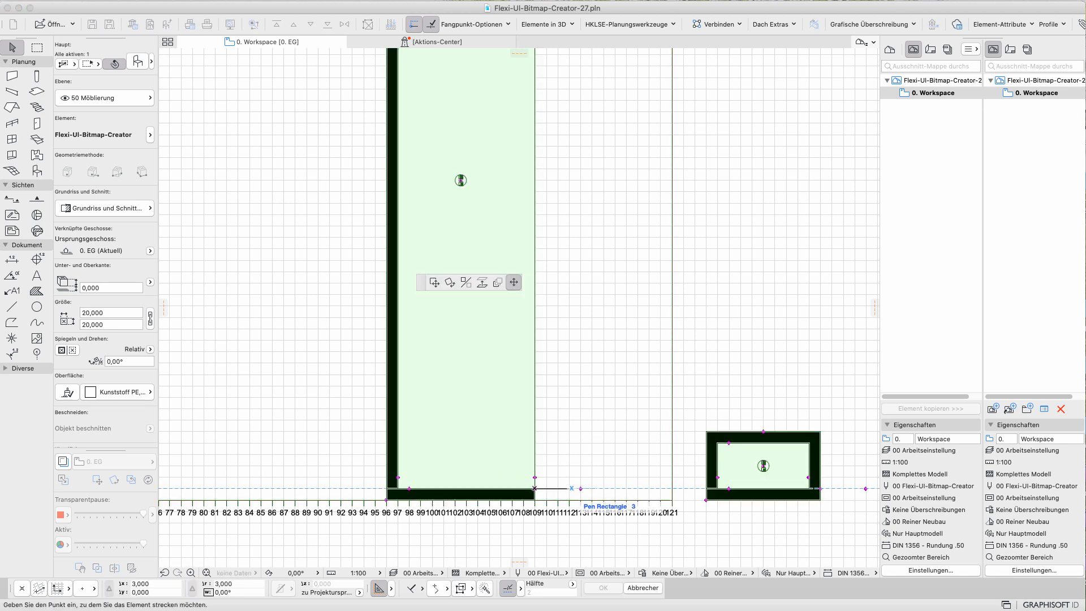
{"action": "left_click", "coordinate": [569, 489]}
Step: Place a third framed rectangle at X 12, Y 24, overlapping the right edge of the first tall rectangle
{"action": "scroll", "coordinate": [751, 360], "scroll_direction": "down", "scroll_amount": 5}
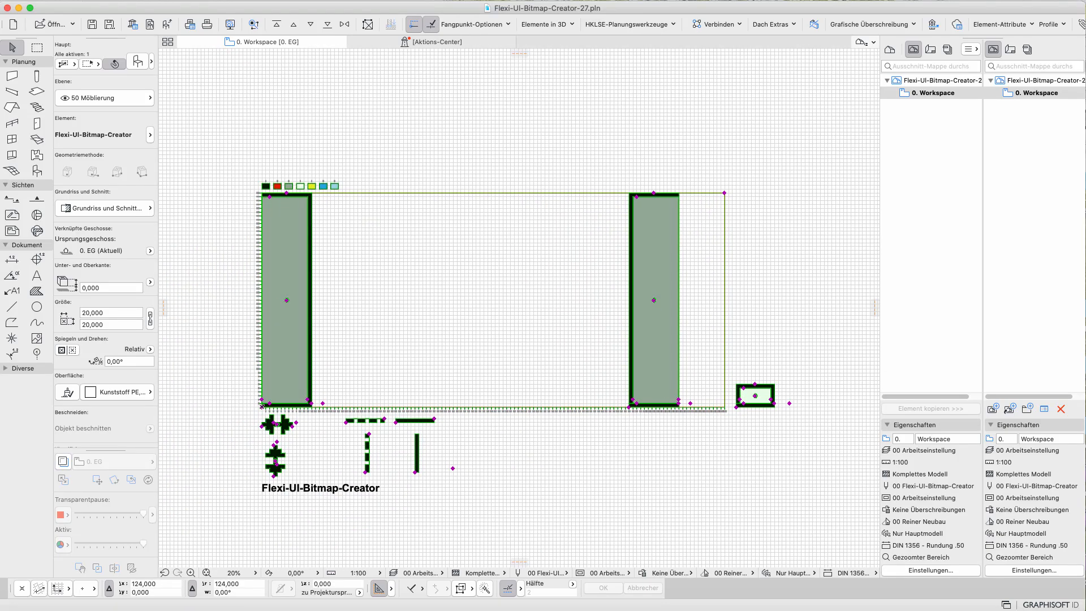
{"action": "left_click", "coordinate": [736, 406]}
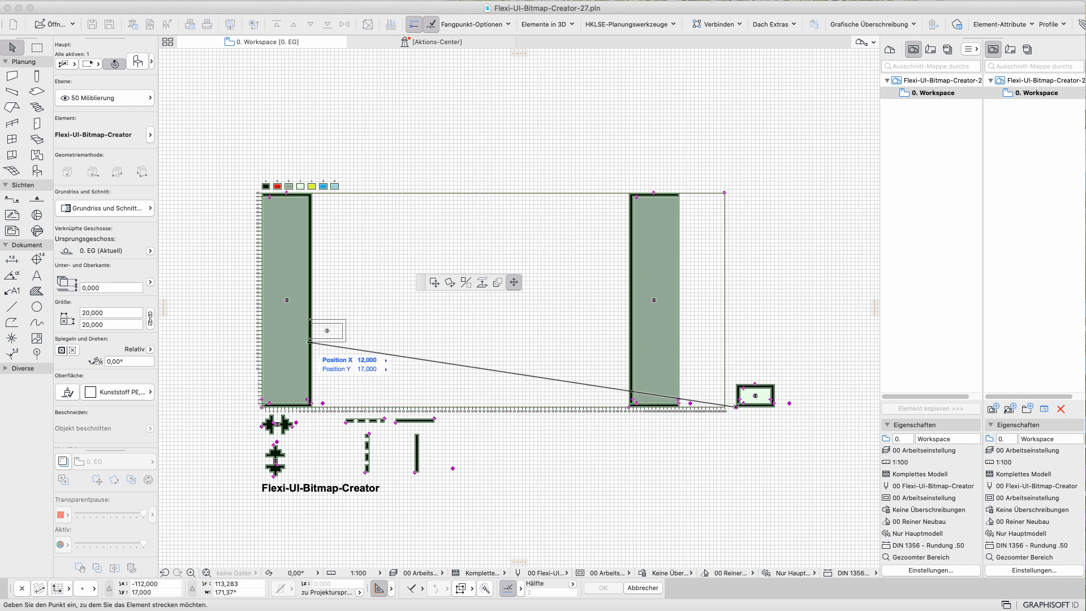
{"action": "scroll", "coordinate": [309, 342], "scroll_direction": "up", "scroll_amount": 3}
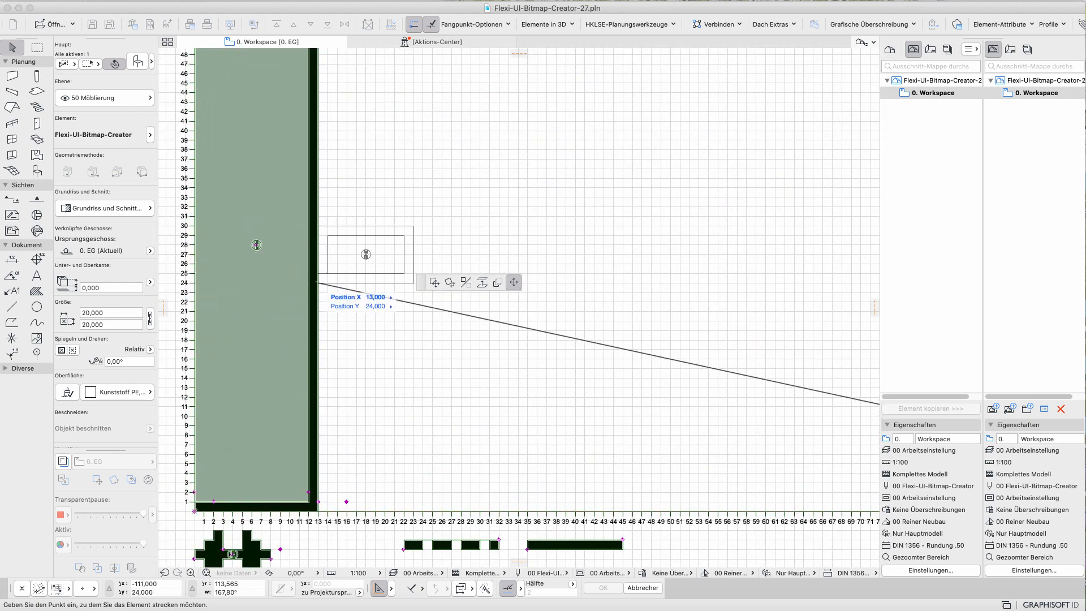
{"action": "left_click", "coordinate": [318, 282]}
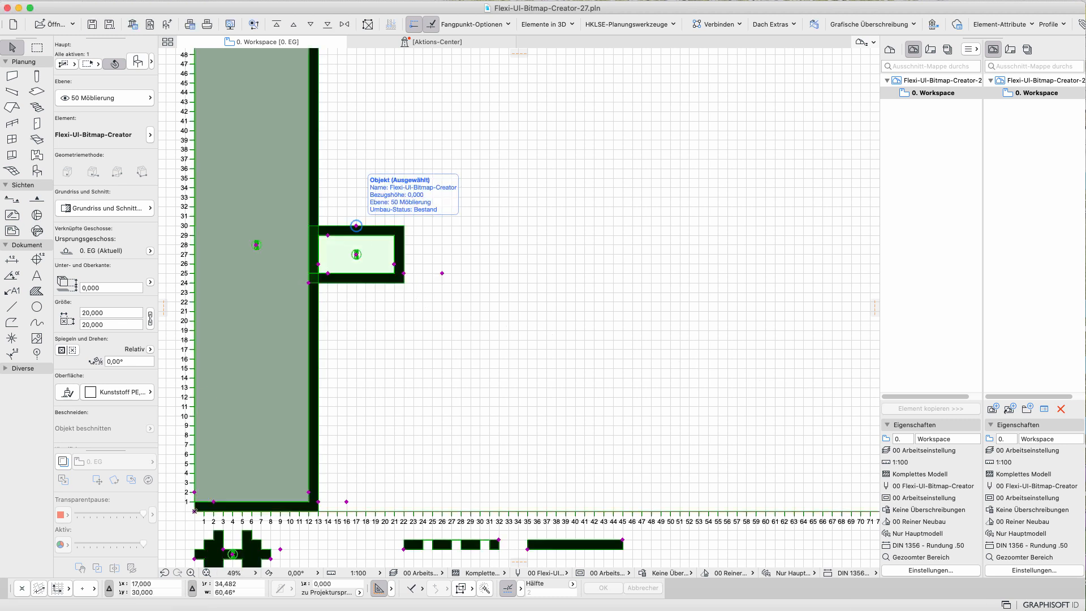
Step: Set the third rectangle's height to 11 and its length to 11
{"action": "left_click", "coordinate": [356, 225]}
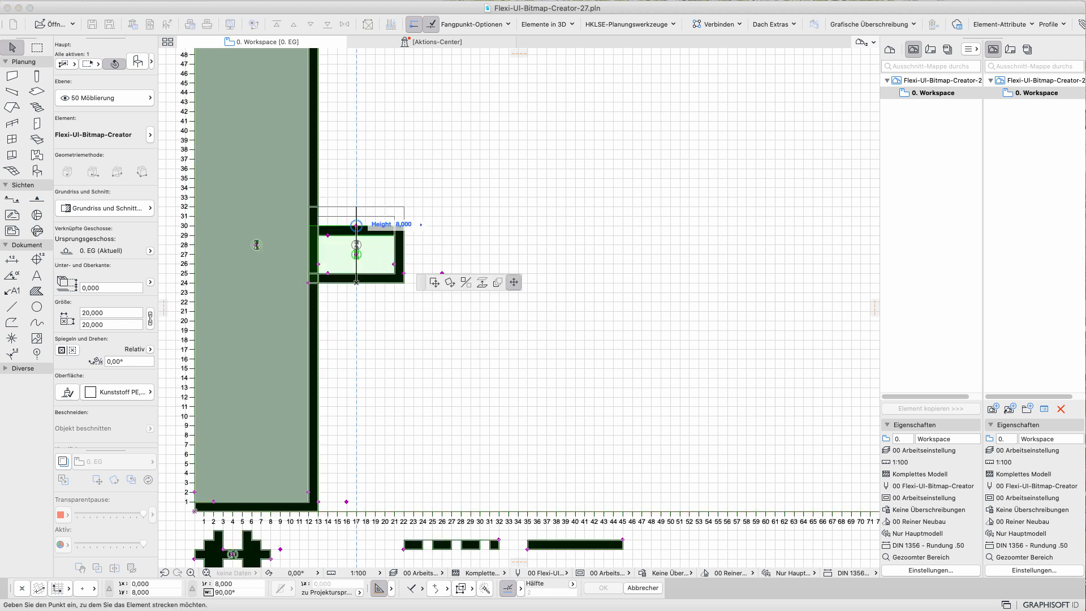
{"action": "type", "text": "11"}
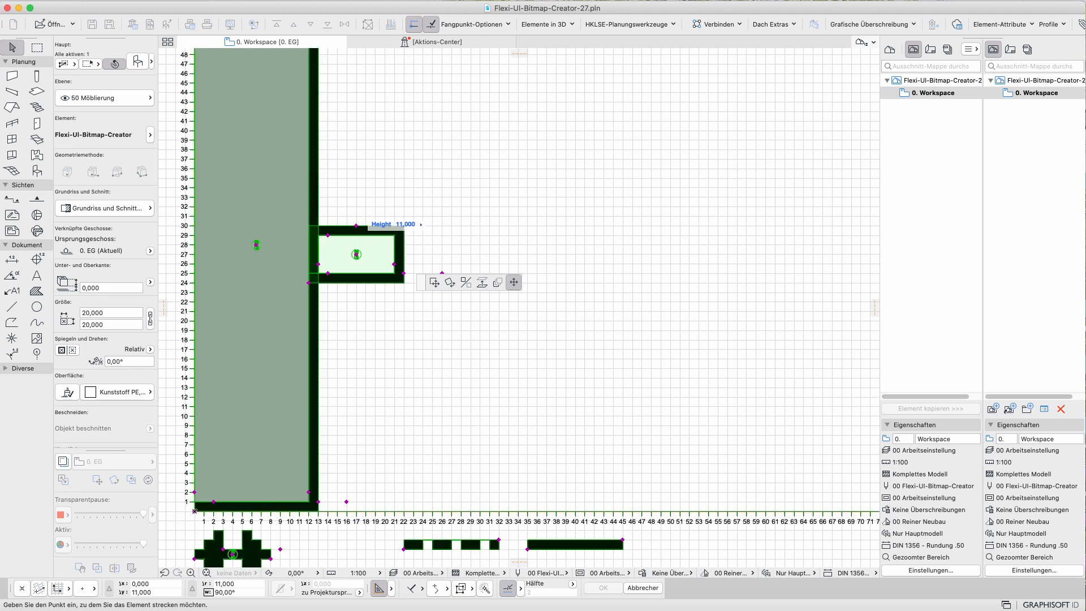
{"action": "key", "text": "Return"}
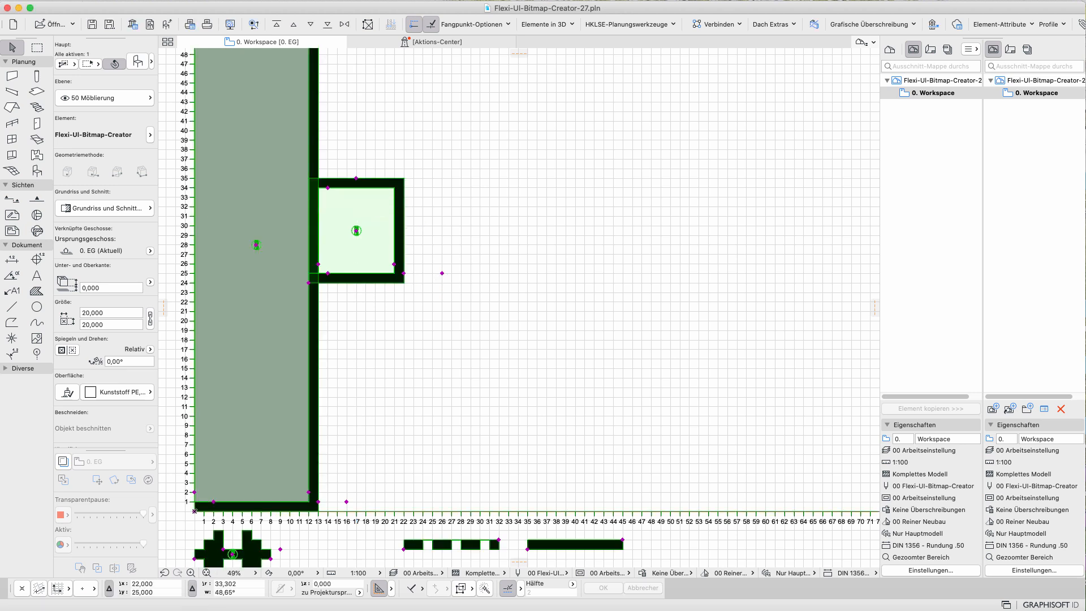
{"action": "left_click", "coordinate": [404, 273]}
{"action": "type", "text": "11,000"}
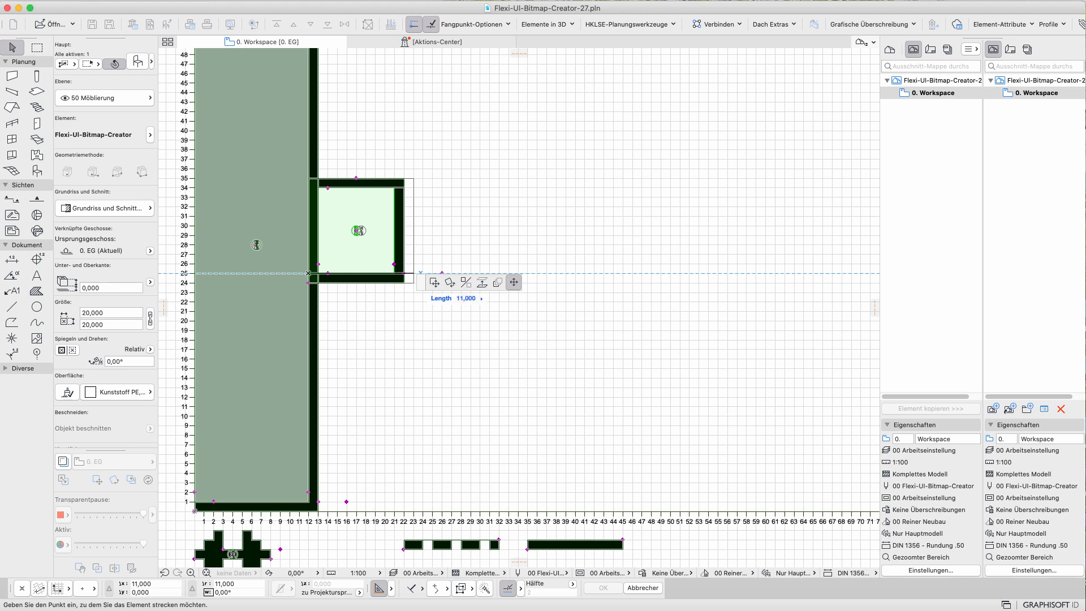
{"action": "key", "text": "Return"}
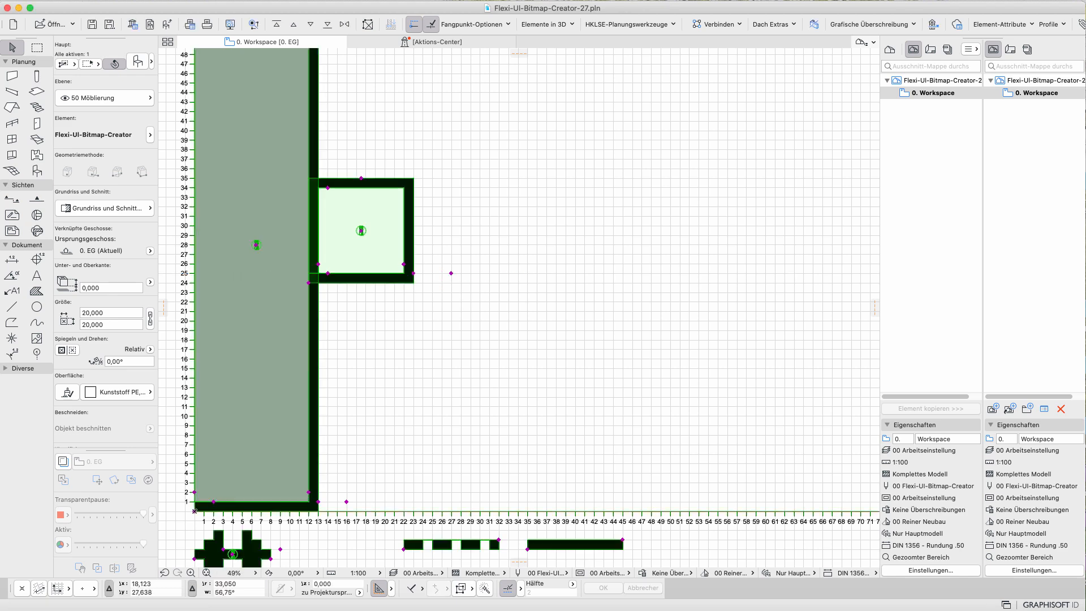
Step: Stretch the third rectangle's height to 13 and set its fill to pen 5
{"action": "left_click", "coordinate": [362, 178]}
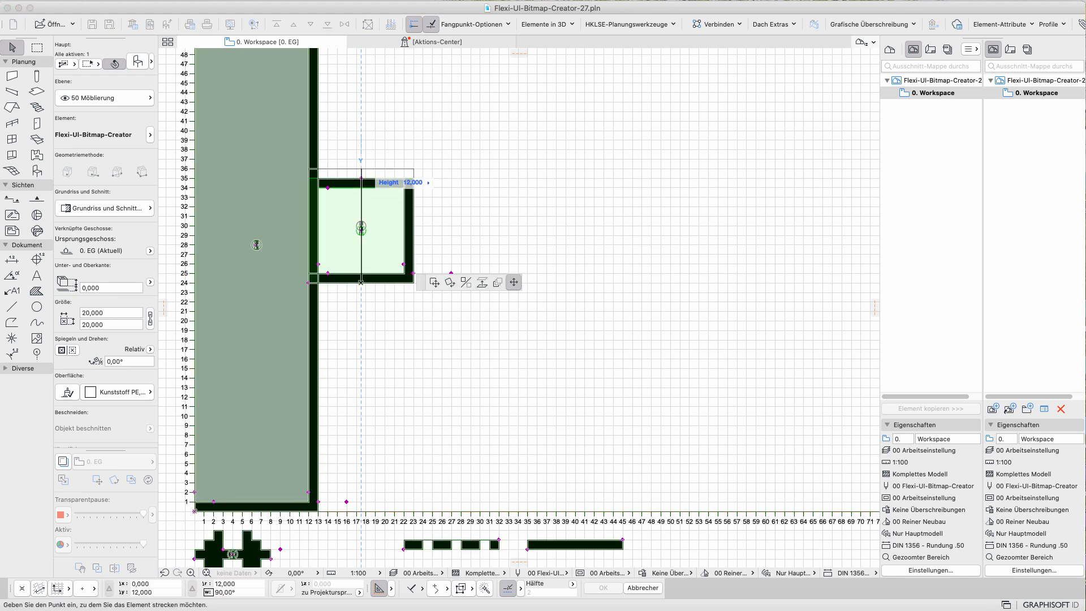
{"action": "left_click", "coordinate": [362, 158]}
{"action": "scroll", "coordinate": [380, 421], "scroll_direction": "down", "scroll_amount": 4}
{"action": "middle_click_drag", "start_coordinate": [379, 422], "coordinate": [319, 440]}
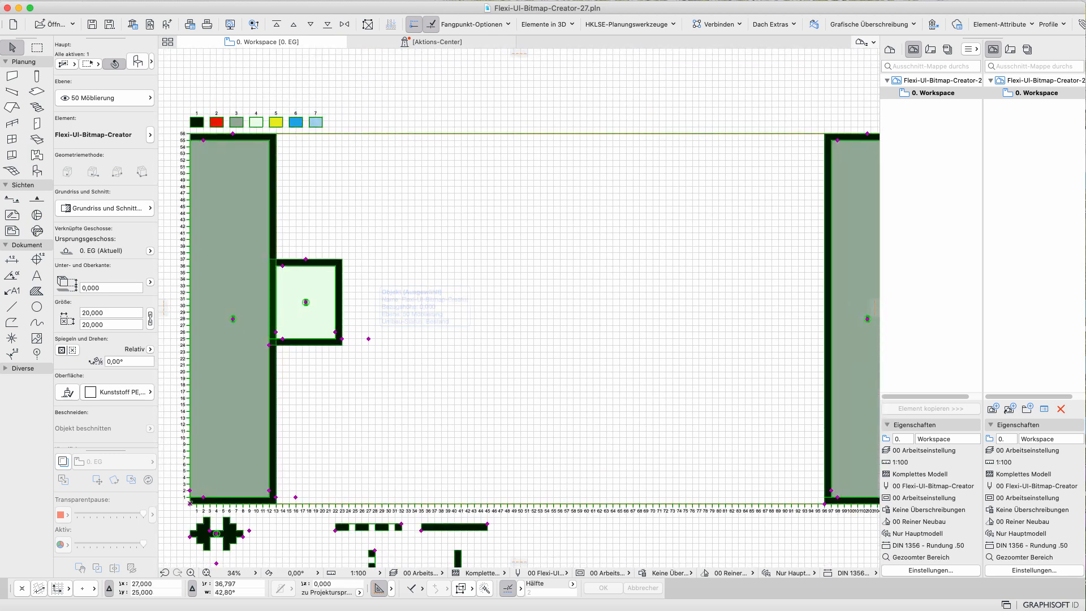
{"action": "left_click", "coordinate": [341, 338]}
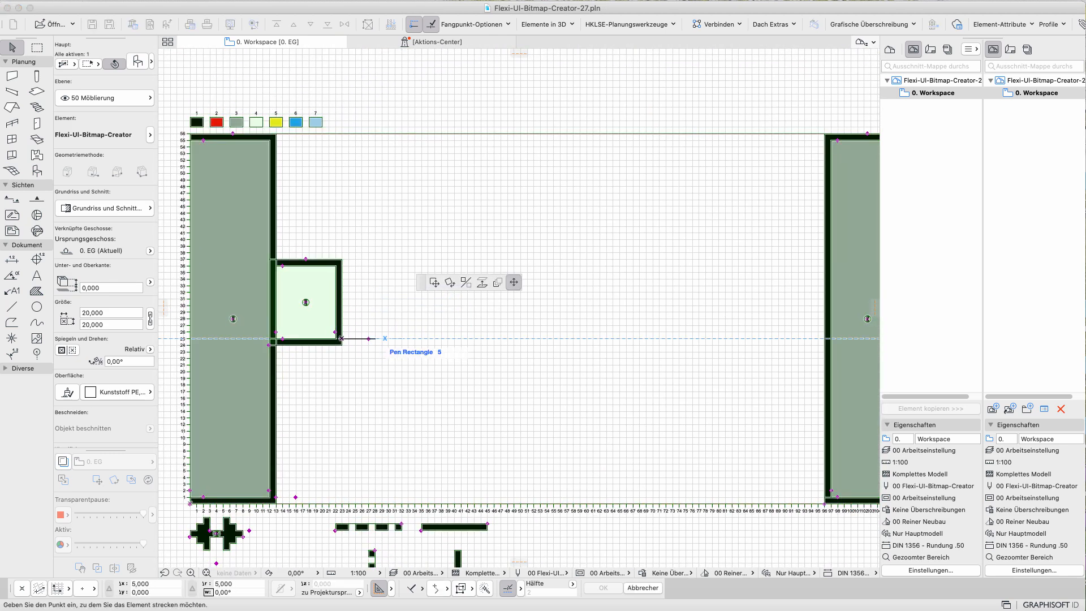
{"action": "left_click", "coordinate": [375, 338]}
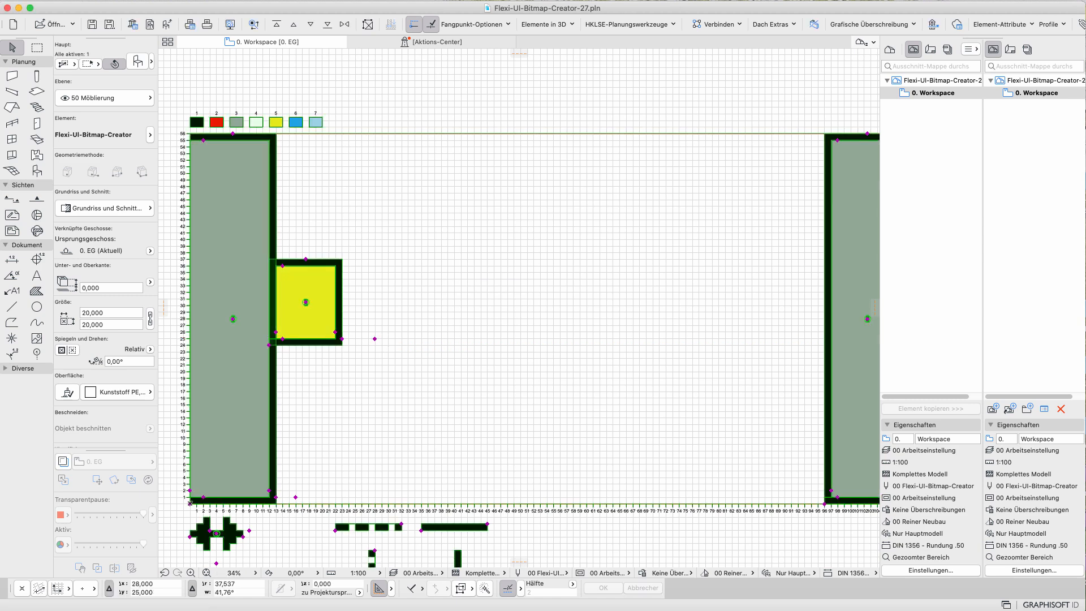
Step: Set the small framed rectangle's fill to pen 6 and make a copy of it with Copy Paste
{"action": "left_click", "coordinate": [374, 338]}
{"action": "left_click", "coordinate": [381, 338]}
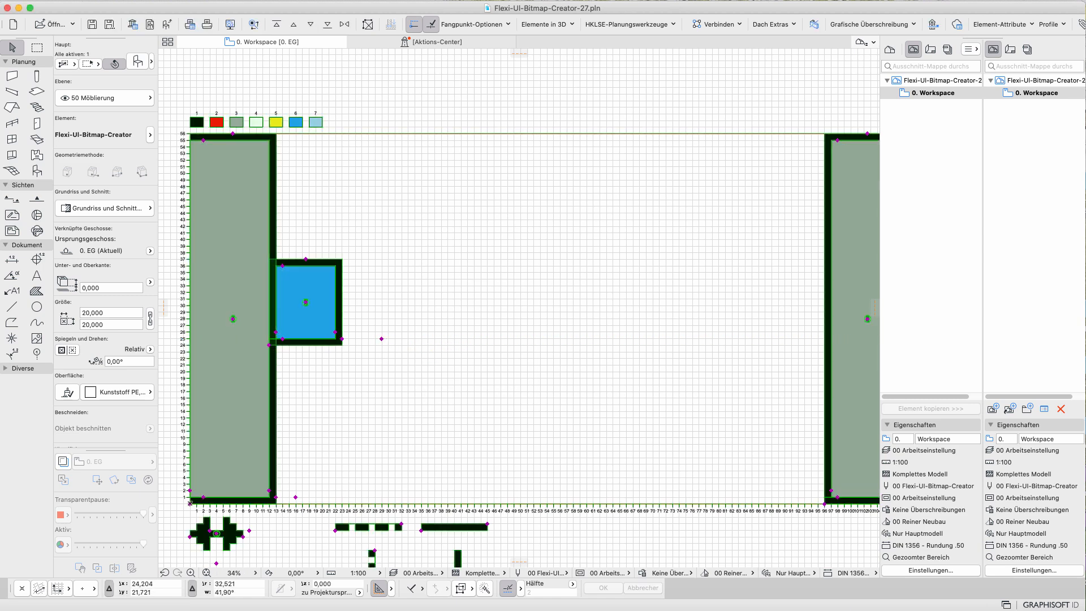
{"action": "scroll", "coordinate": [309, 303], "scroll_direction": "up", "scroll_amount": 10}
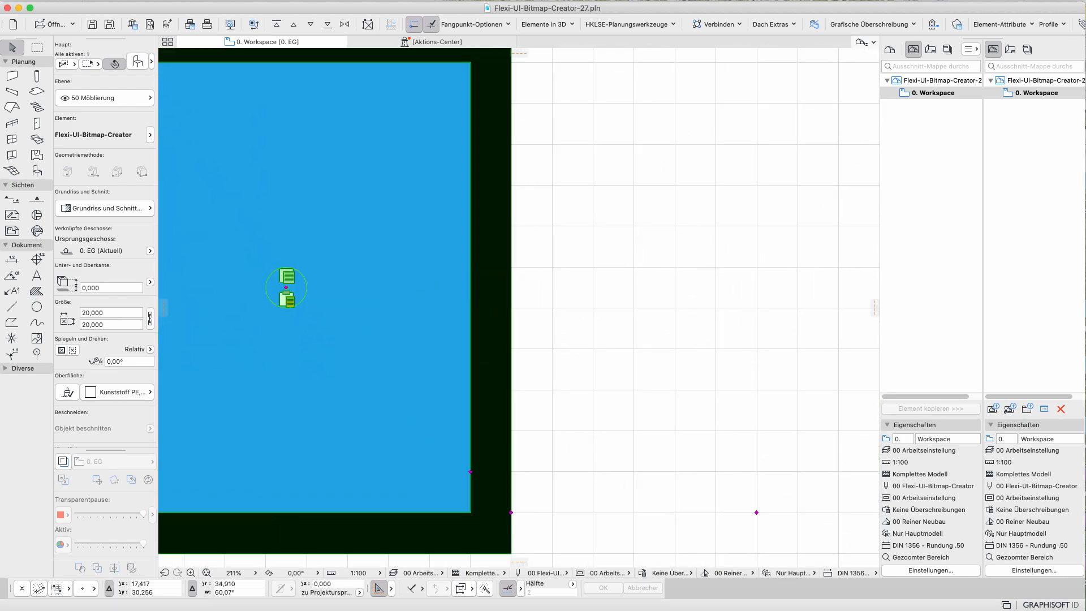
{"action": "scroll", "coordinate": [286, 287], "scroll_direction": "down", "scroll_amount": 8}
{"action": "scroll", "coordinate": [362, 376], "scroll_direction": "down", "scroll_amount": 6}
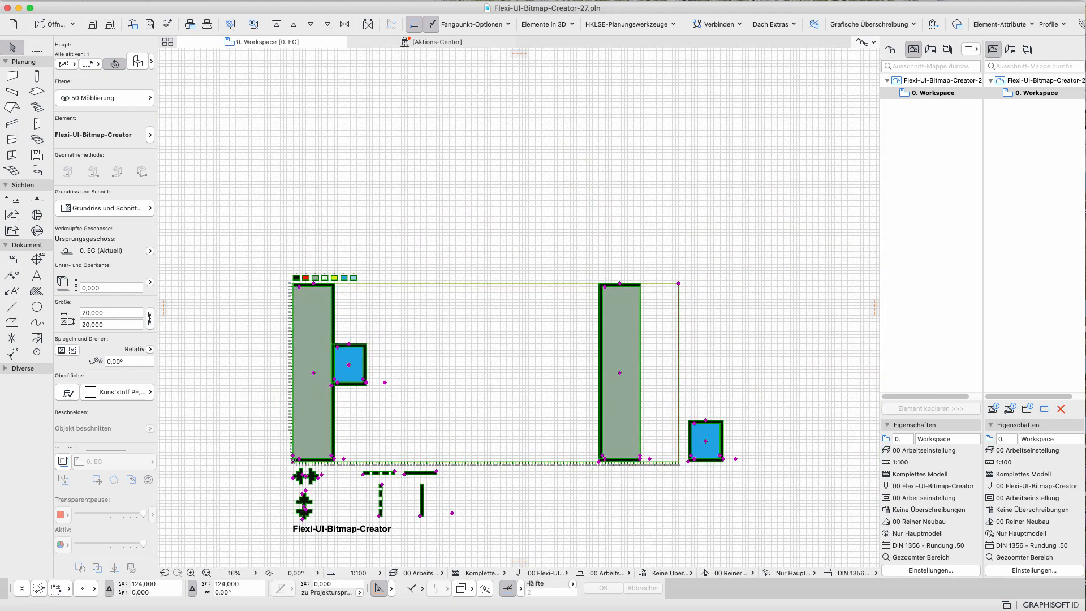
Step: Place the copied blue rectangle at X 86, Y 24, overlapping the inner edge of the second tall rectangle
{"action": "left_click", "coordinate": [688, 462]}
{"action": "scroll", "coordinate": [373, 365], "scroll_direction": "up", "scroll_amount": 3}
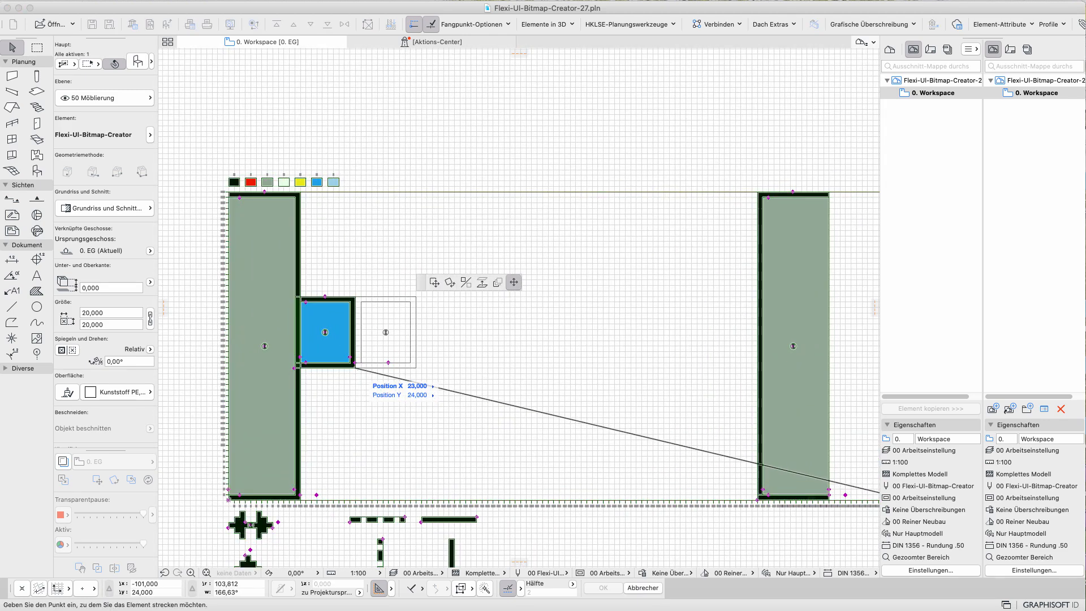
{"action": "left_click", "coordinate": [355, 368]}
{"action": "left_click", "coordinate": [356, 366]}
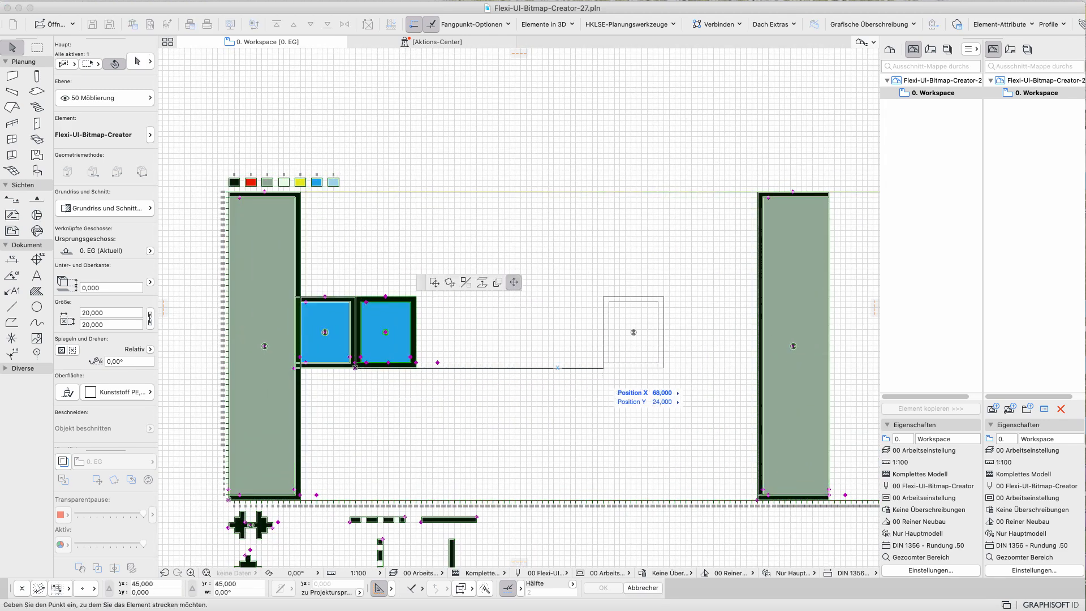
{"action": "left_click", "coordinate": [703, 388]}
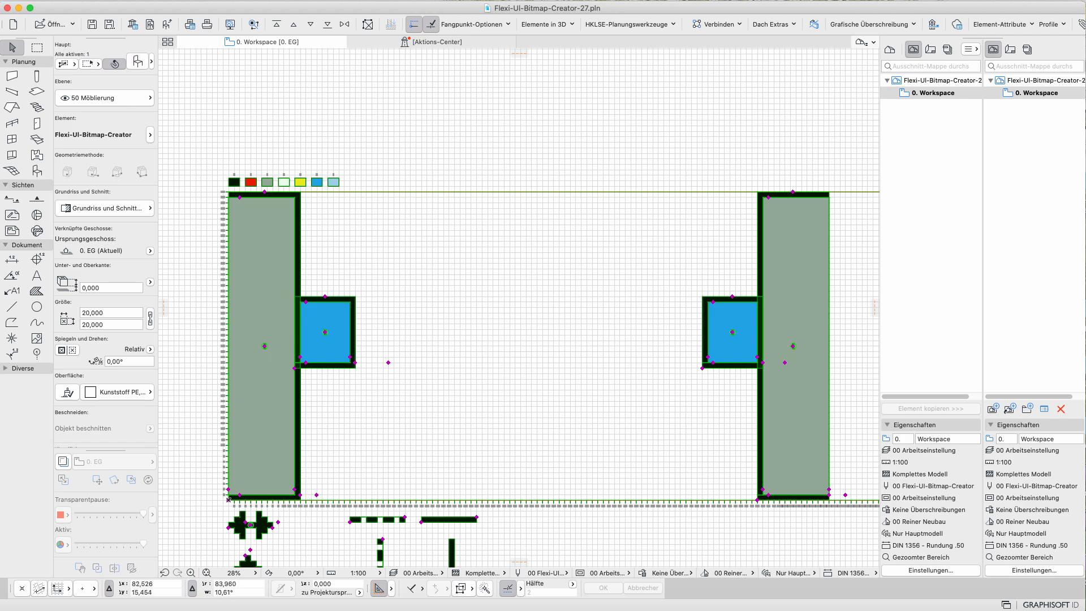
Step: Place another copy of the blue rectangle at X 23, Y 24, beside the first blue rectangle
{"action": "scroll", "coordinate": [622, 464], "scroll_direction": "down", "scroll_amount": 3}
{"action": "middle_click_drag", "start_coordinate": [766, 522], "coordinate": [701, 446]}
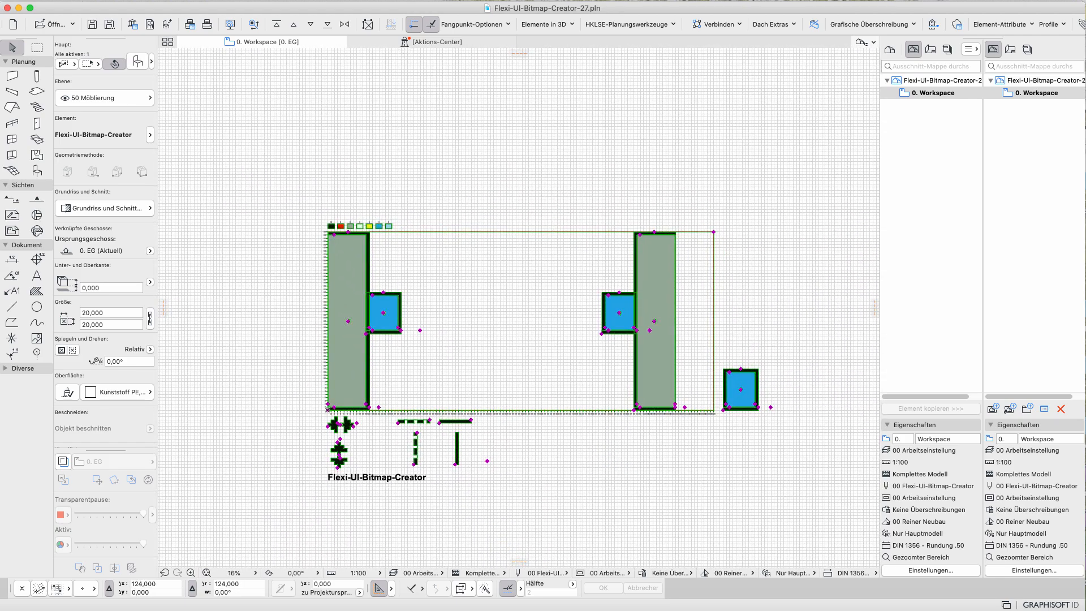
{"action": "left_click", "coordinate": [723, 410]}
{"action": "scroll", "coordinate": [440, 348], "scroll_direction": "up", "scroll_amount": 3}
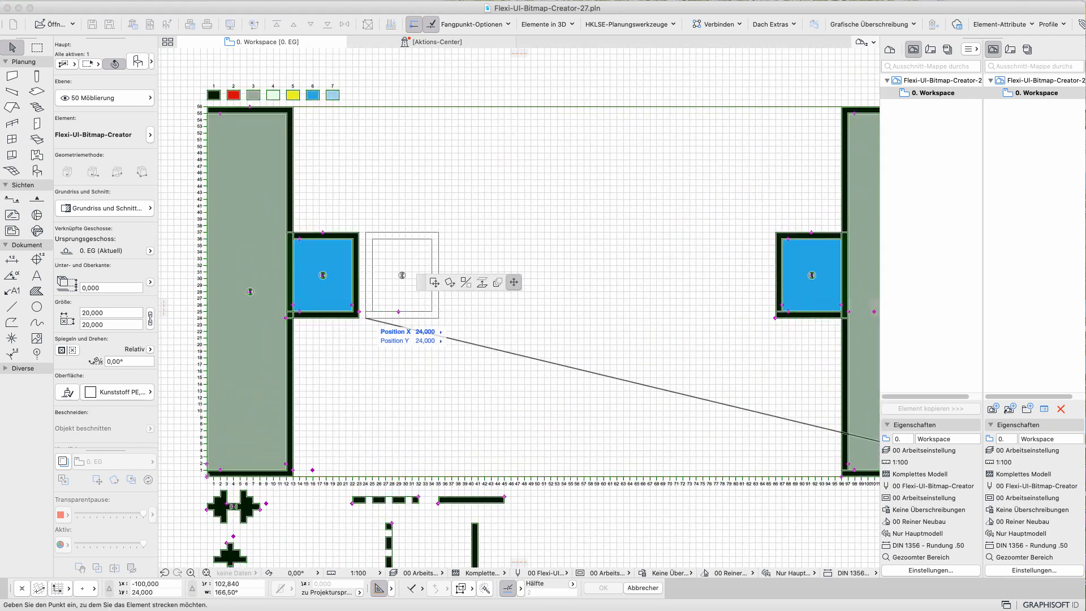
{"action": "left_click", "coordinate": [359, 317]}
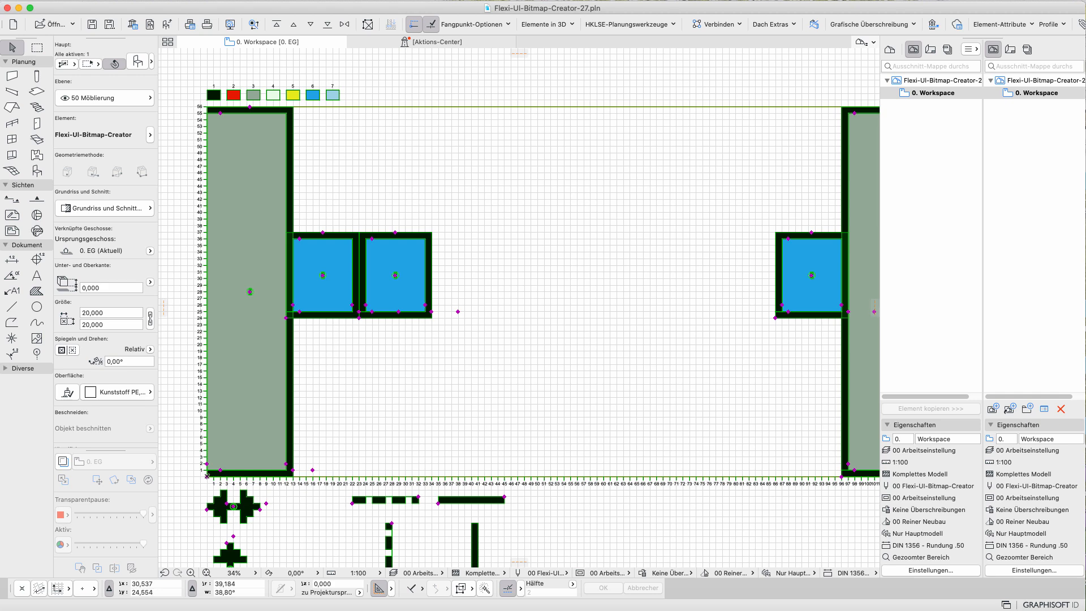
Step: Set the new rectangle's length to 15 and shift it to X 22 so its frame overlaps the first blue rectangle
{"action": "left_click", "coordinate": [431, 312]}
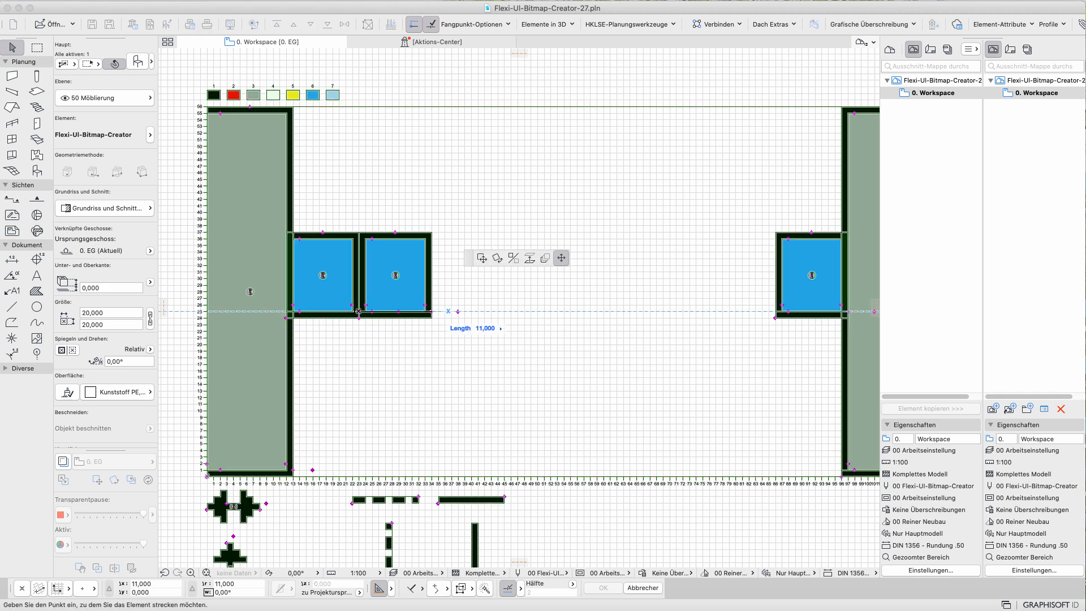
{"action": "key", "text": "Tab"}
{"action": "type", "text": "1"}
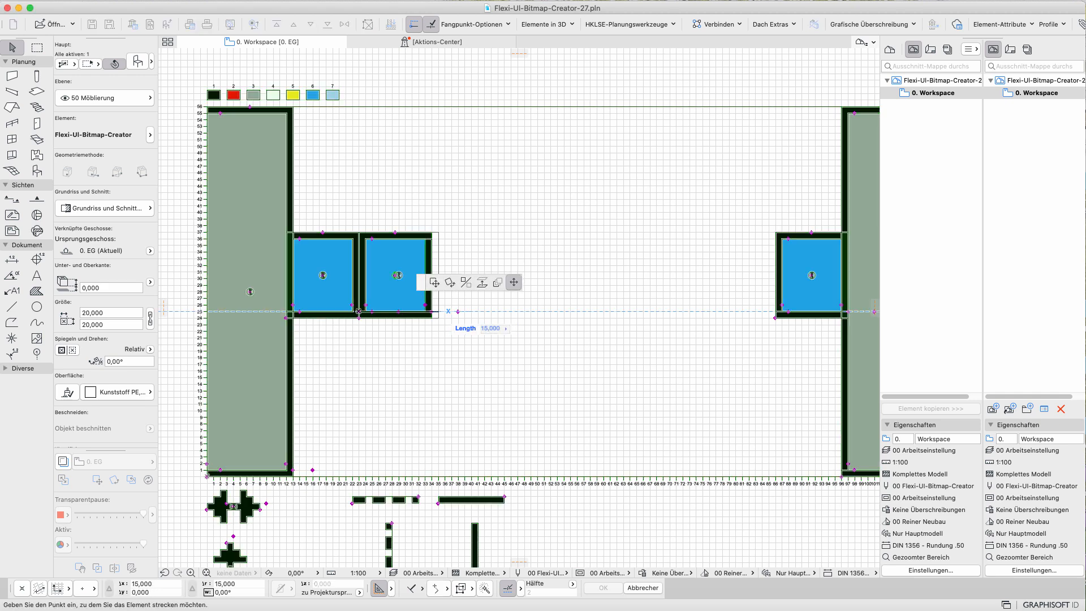
{"action": "key", "text": "Return"}
{"action": "scroll", "coordinate": [344, 325], "scroll_direction": "up", "scroll_amount": 3}
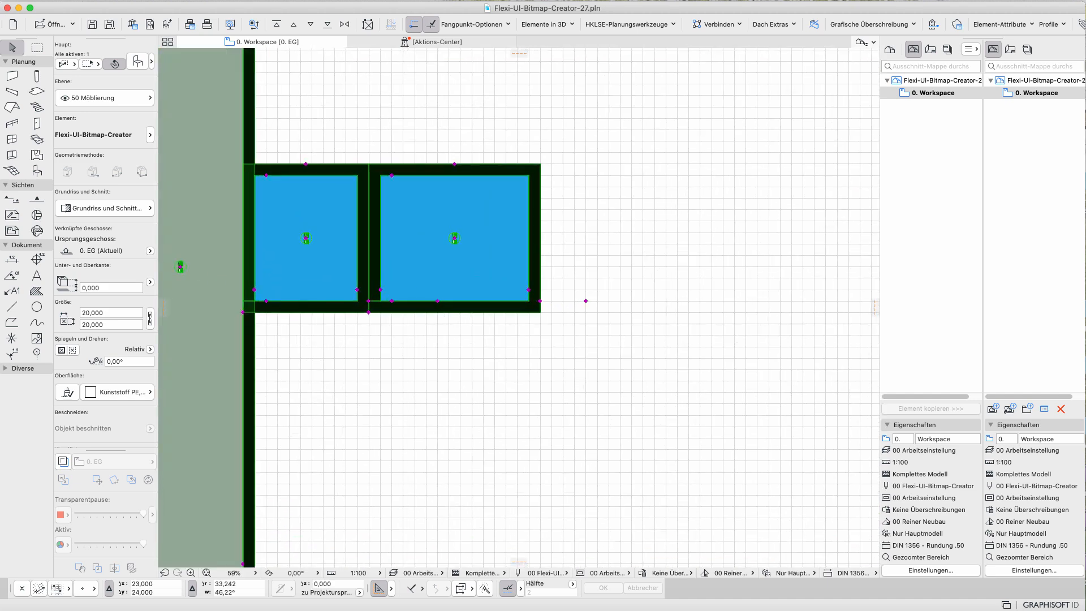
{"action": "left_click", "coordinate": [454, 238]}
{"action": "left_click", "coordinate": [443, 238]}
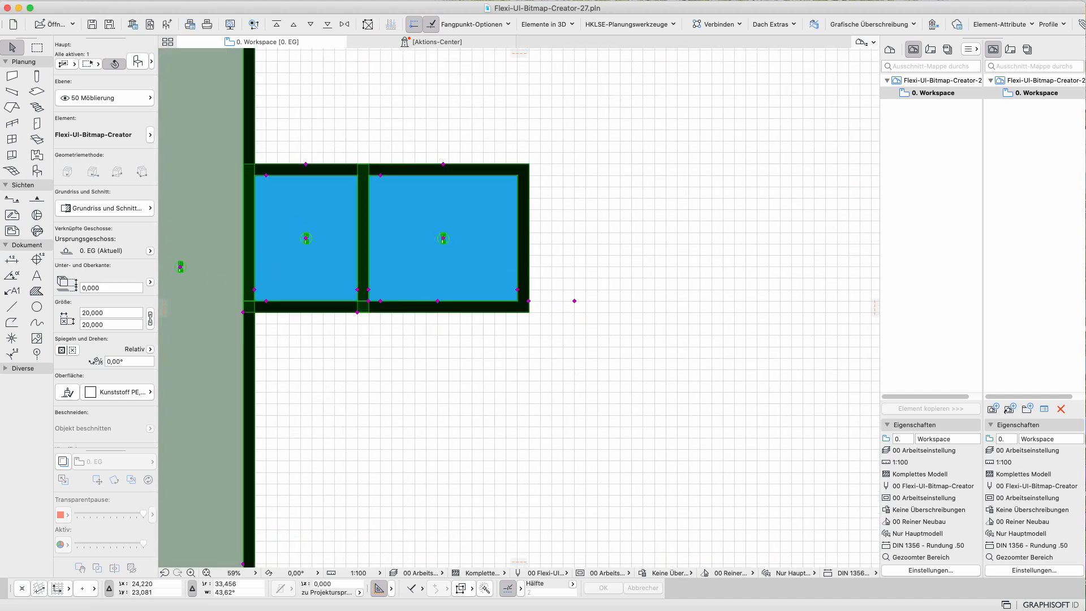
Step: Set the fill of the 15-unit-long rectangle to pen 7
{"action": "scroll", "coordinate": [427, 274], "scroll_direction": "down", "scroll_amount": 4}
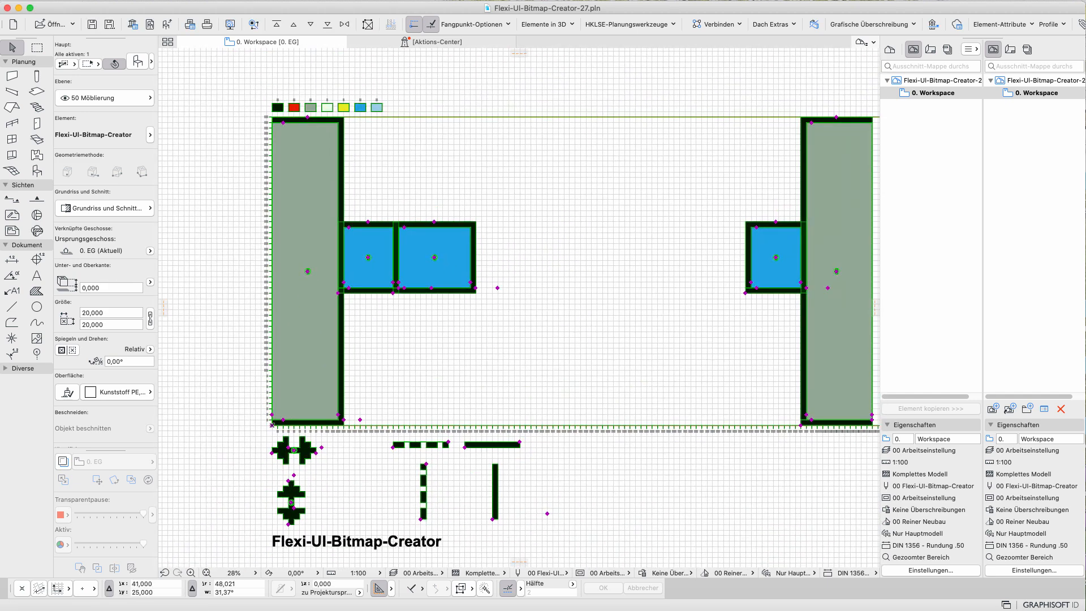
{"action": "left_click", "coordinate": [498, 288]}
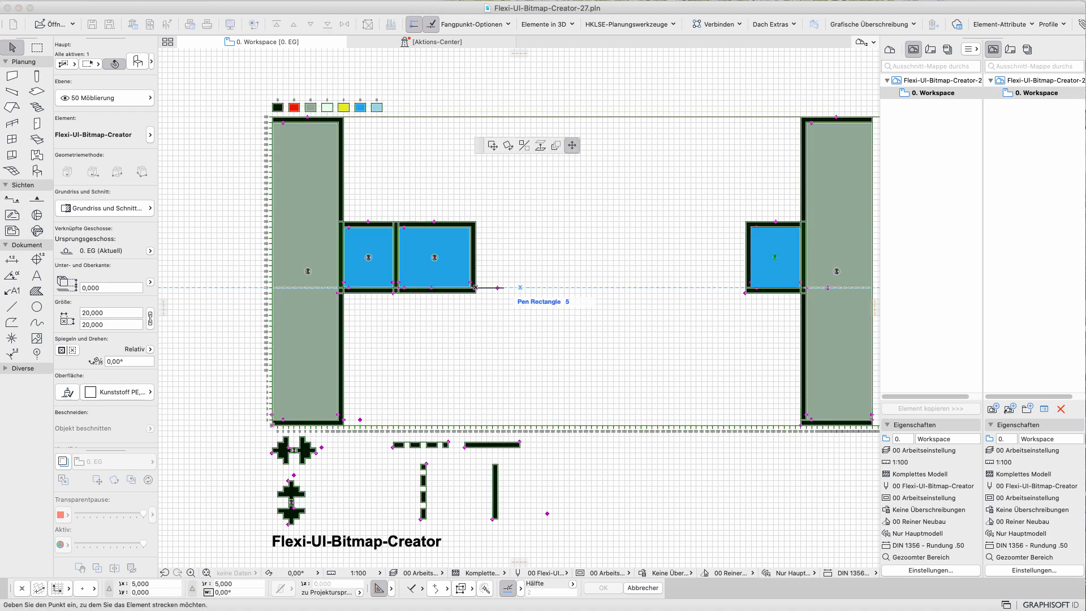
{"action": "left_click", "coordinate": [502, 288]}
{"action": "left_click", "coordinate": [503, 288]}
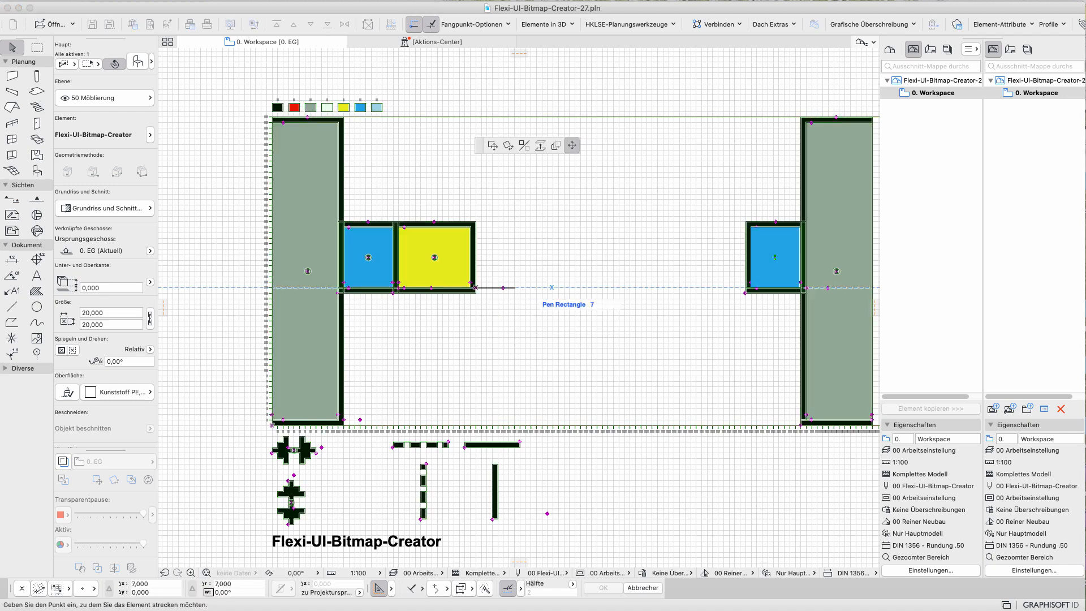
{"action": "left_click", "coordinate": [514, 288]}
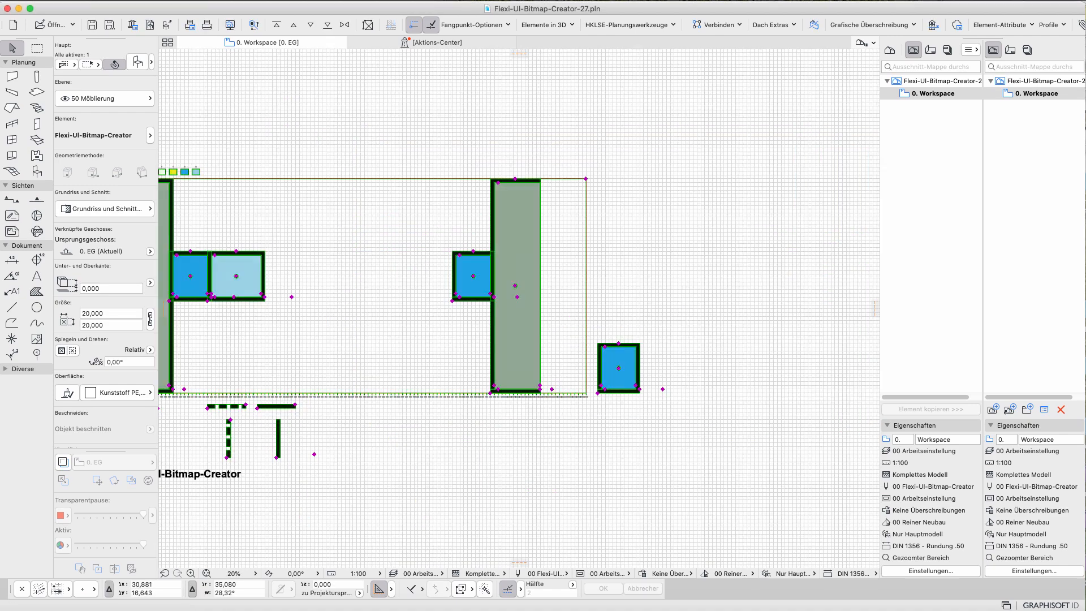
Step: Duplicate the light-blue rectangle with Copy Paste and place the copy at X 72, Y 24, beside the opposite blue rectangle
{"action": "scroll", "coordinate": [207, 307], "scroll_direction": "up", "scroll_amount": 3}
{"action": "scroll", "coordinate": [207, 307], "scroll_direction": "up", "scroll_amount": 1}
{"action": "middle_click_drag", "start_coordinate": [285, 304], "coordinate": [431, 327]}
{"action": "scroll", "coordinate": [417, 281], "scroll_direction": "up", "scroll_amount": 5}
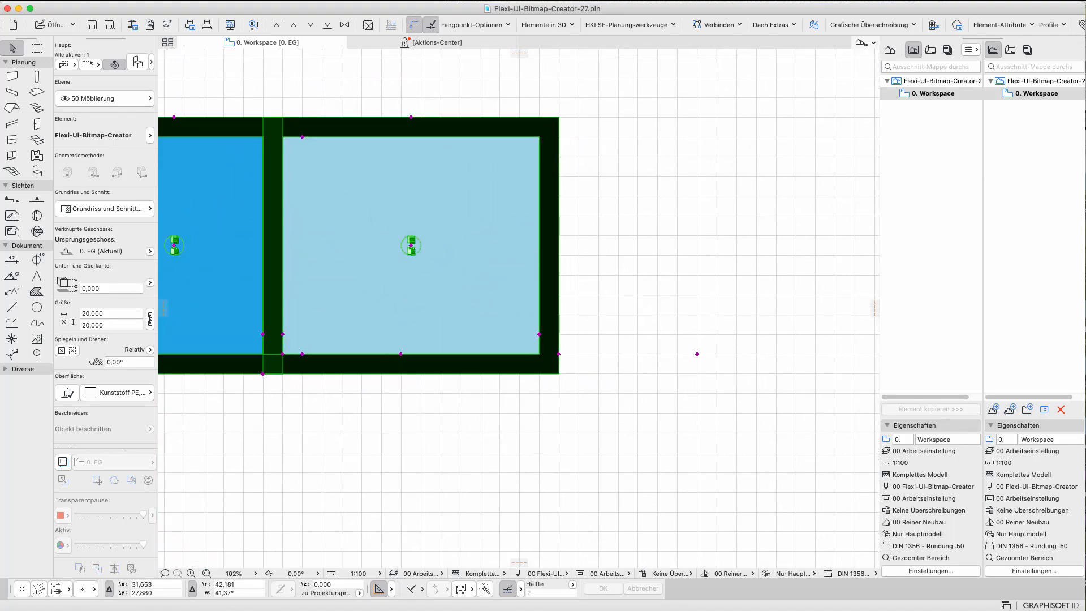
{"action": "left_click", "coordinate": [411, 245]}
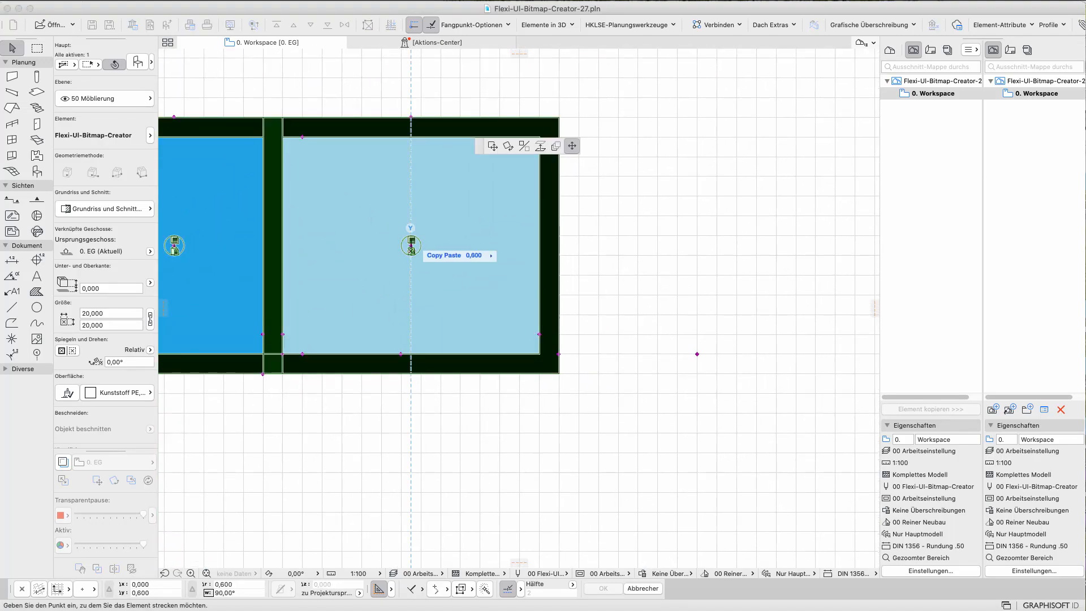
{"action": "left_click", "coordinate": [412, 251]}
{"action": "scroll", "coordinate": [401, 306], "scroll_direction": "down", "scroll_amount": 8}
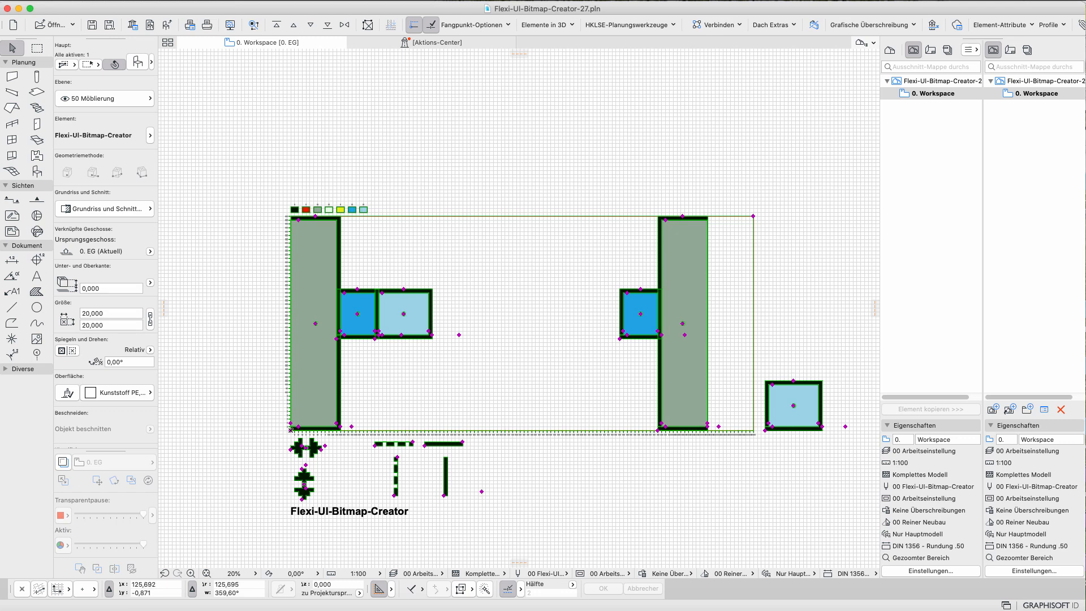
{"action": "left_click", "coordinate": [764, 429]}
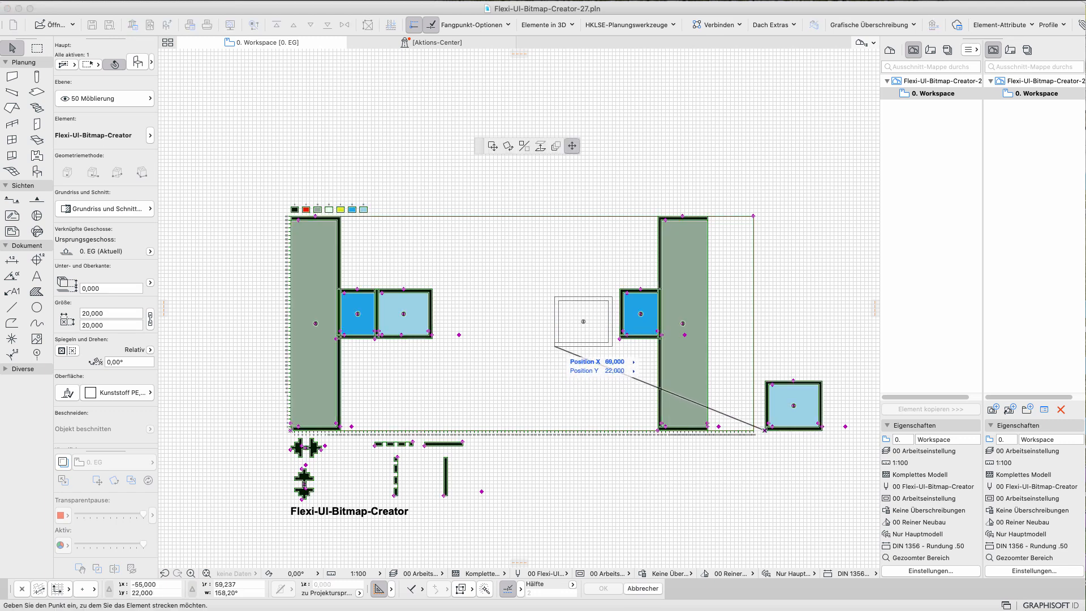
{"action": "left_click", "coordinate": [566, 338]}
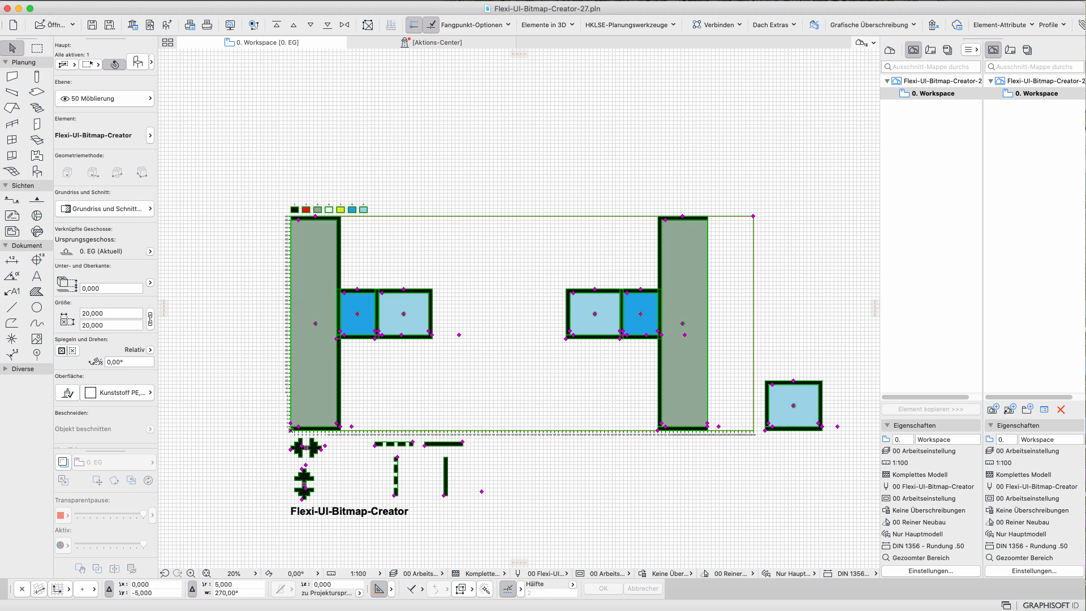
Step: Place one horizontal arrow above the first light-blue rectangle and another at X 14, Y 6, beside the first tall rectangle
{"action": "left_click", "coordinate": [292, 448]}
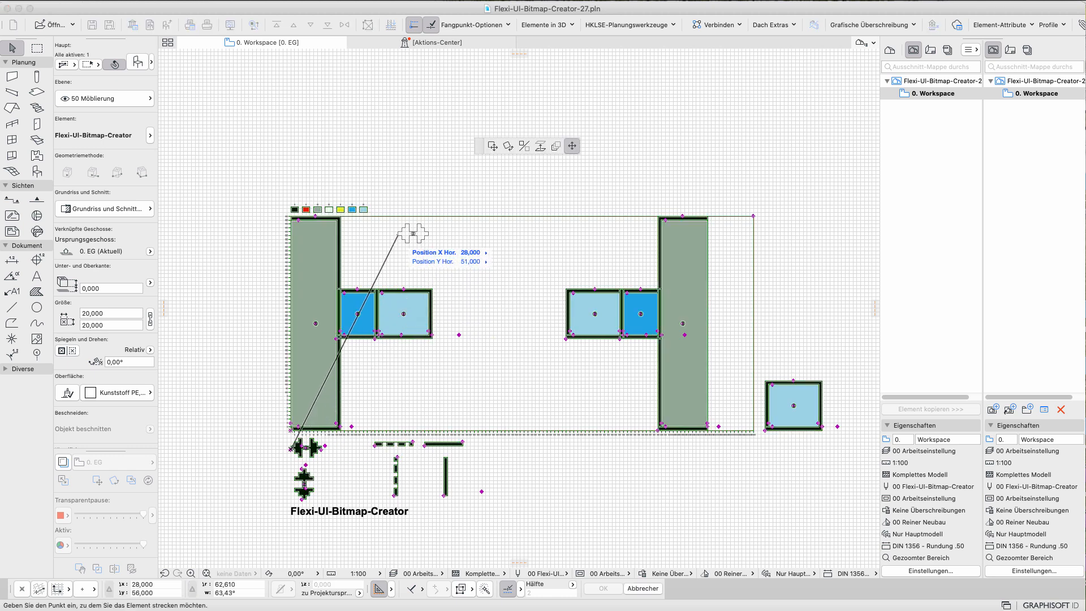
{"action": "left_click", "coordinate": [394, 238]}
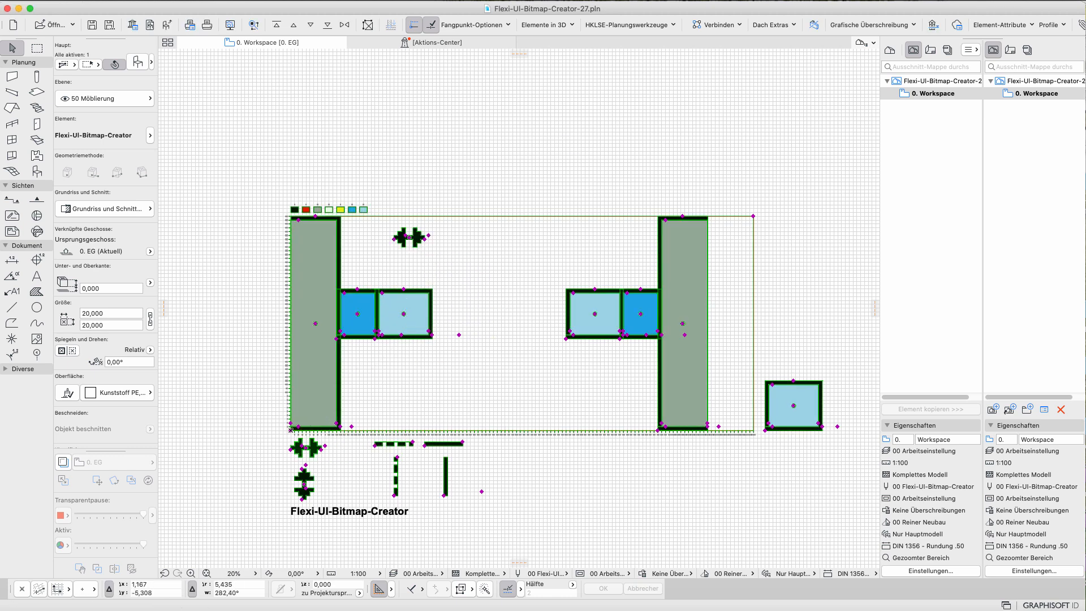
{"action": "left_click", "coordinate": [290, 450]}
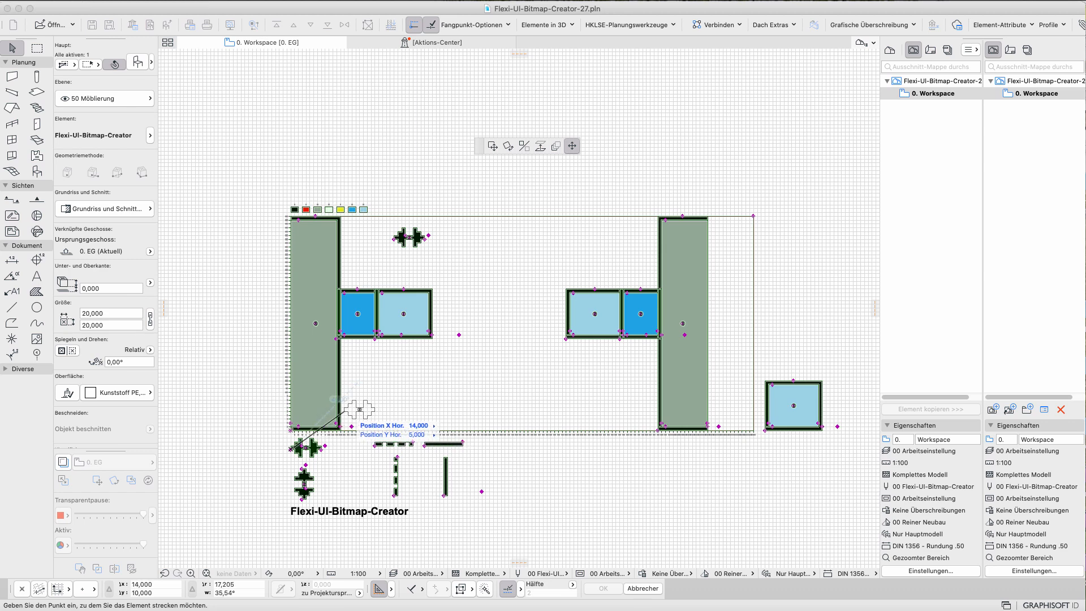
{"action": "left_click", "coordinate": [345, 407]}
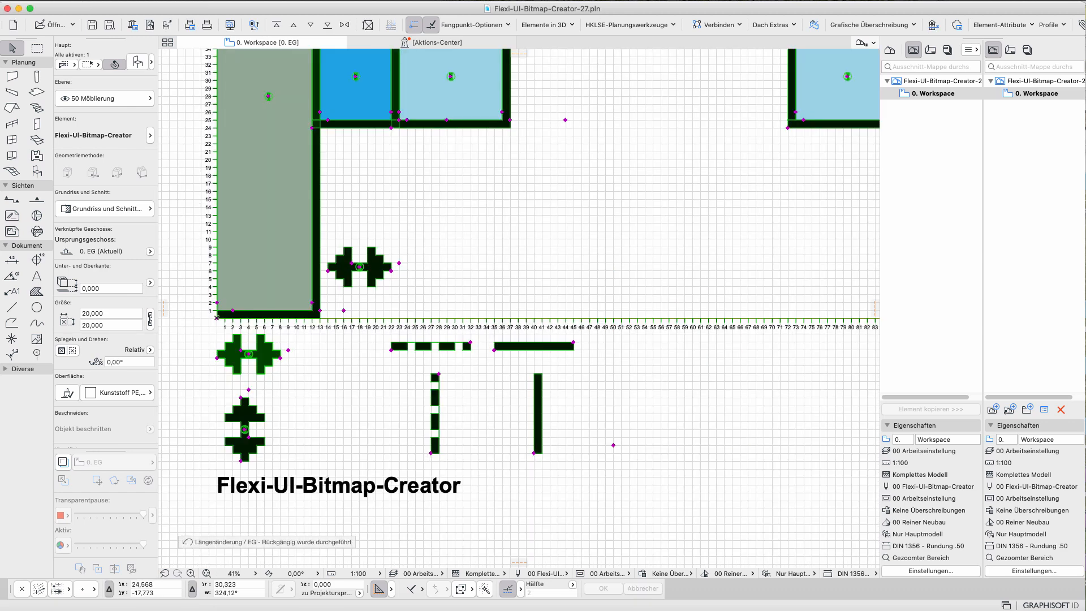
{"action": "key", "text": "Escape"}
Step: Place a dashed vertical line at X 24, Y 5, just past the lower horizontal arrow
{"action": "left_click", "coordinate": [431, 453]}
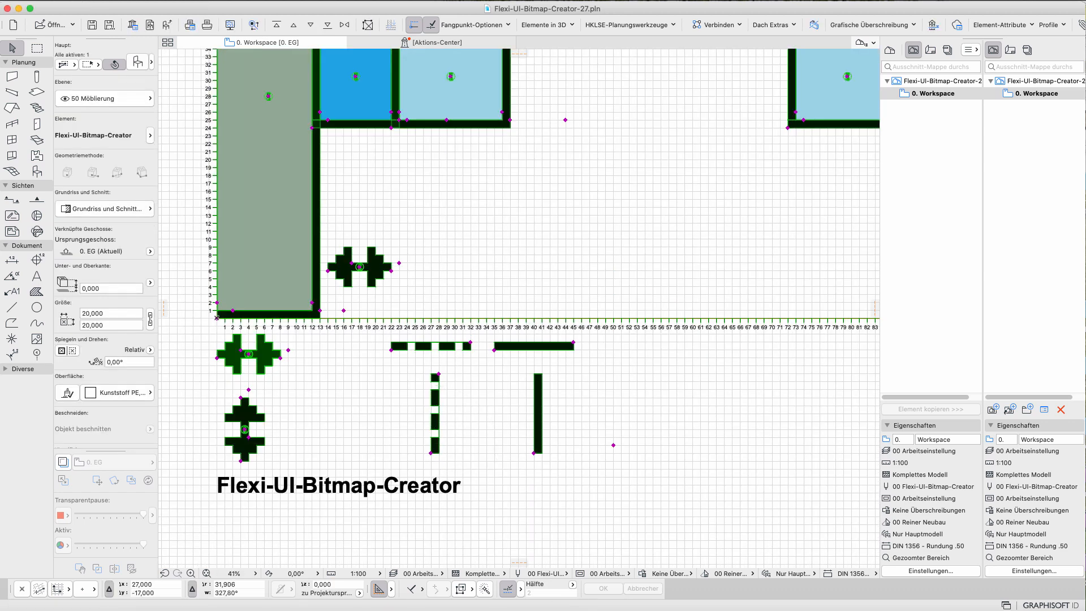
{"action": "left_click", "coordinate": [431, 453]}
{"action": "left_click", "coordinate": [407, 279]}
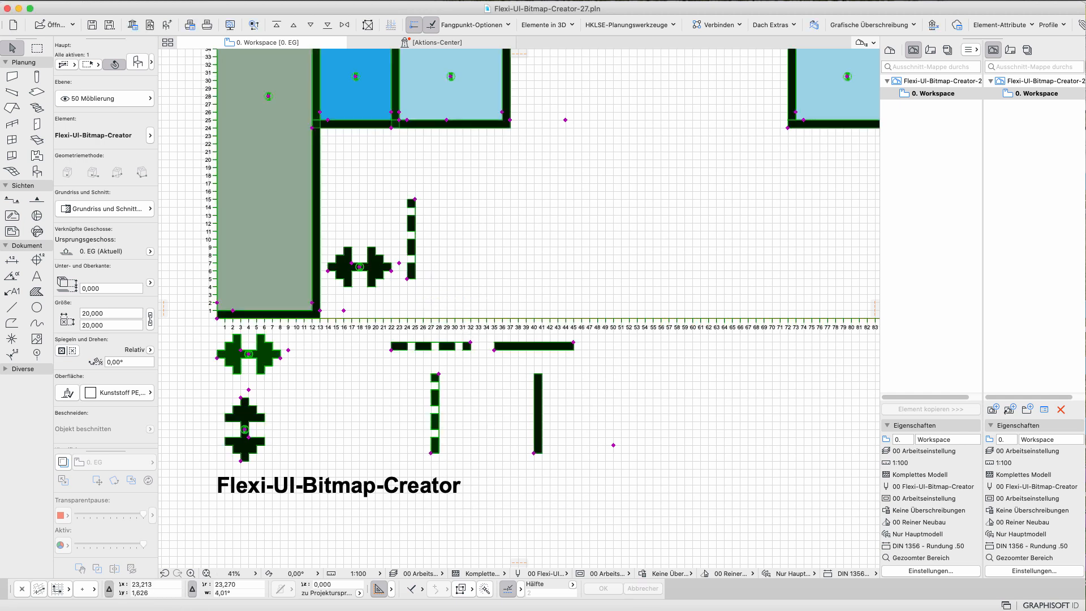
Step: Move the dashed vertical line to X 22, Y 0 on the baseline of the drawing area
{"action": "scroll", "coordinate": [376, 416], "scroll_direction": "down", "scroll_amount": 3}
{"action": "scroll", "coordinate": [392, 339], "scroll_direction": "down", "scroll_amount": 1}
{"action": "key", "text": "Escape"}
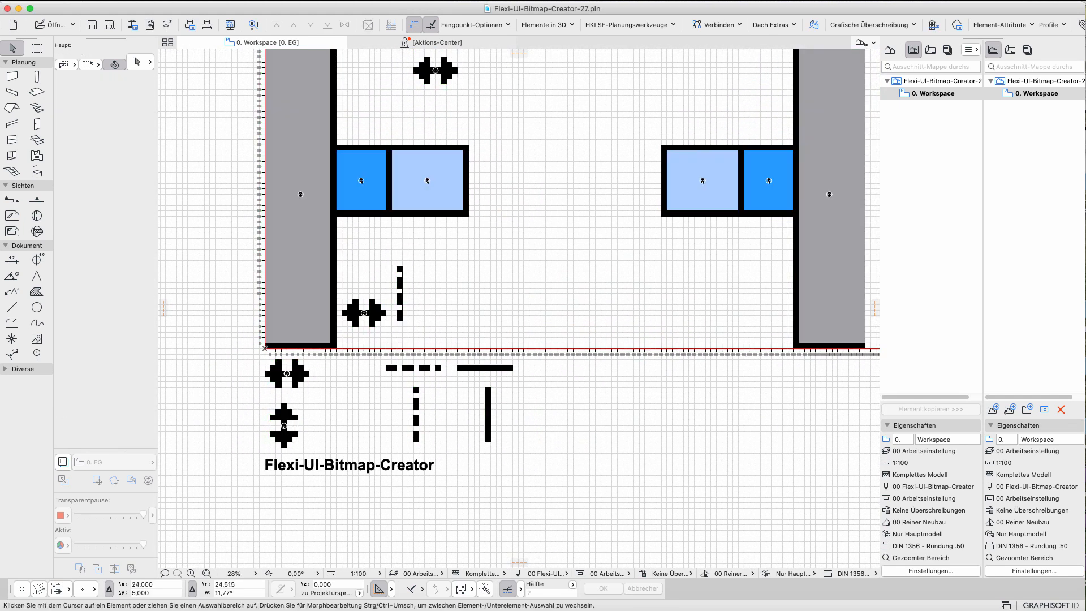
{"action": "left_click", "coordinate": [397, 321]}
{"action": "left_click", "coordinate": [397, 321]}
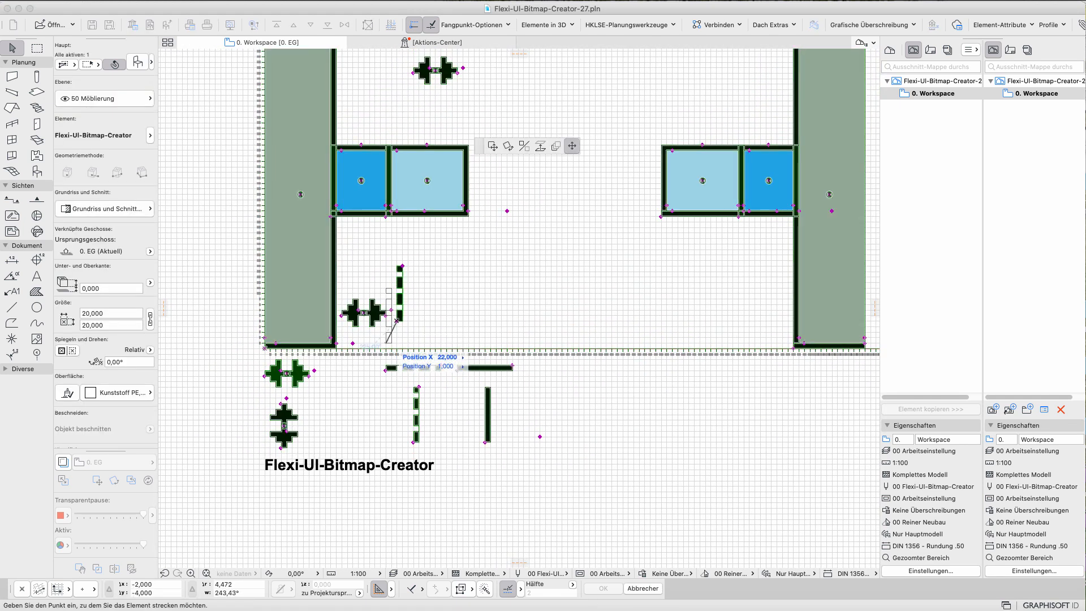
{"action": "left_click", "coordinate": [385, 350]}
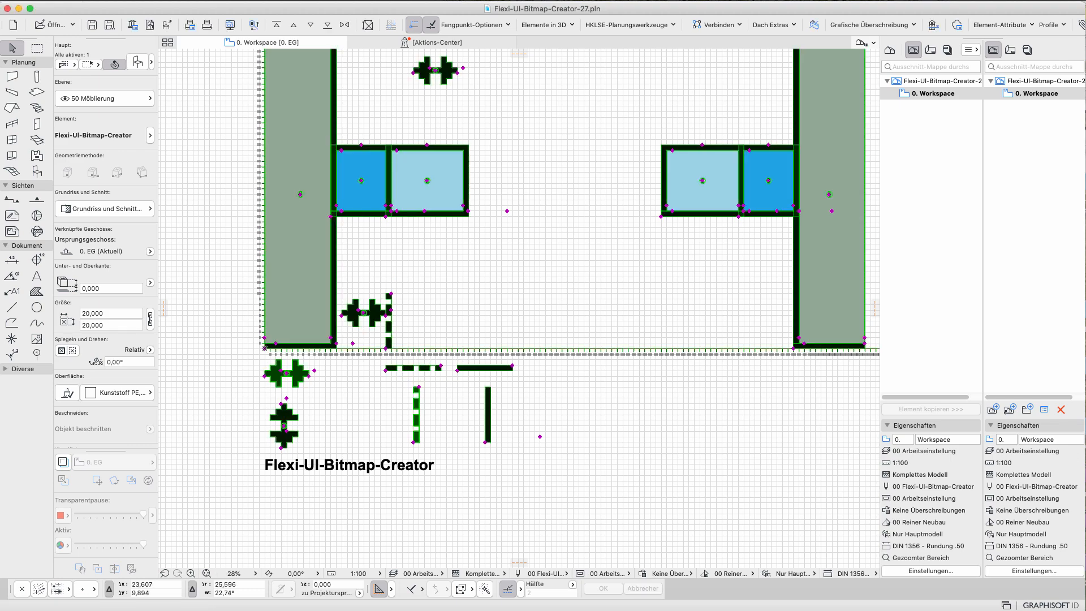
Step: Stretch the dashed vertical line up to the lower edge of the adjoining blue rectangles
{"action": "scroll", "coordinate": [393, 294], "scroll_direction": "up", "scroll_amount": 5}
{"action": "left_click", "coordinate": [386, 152]}
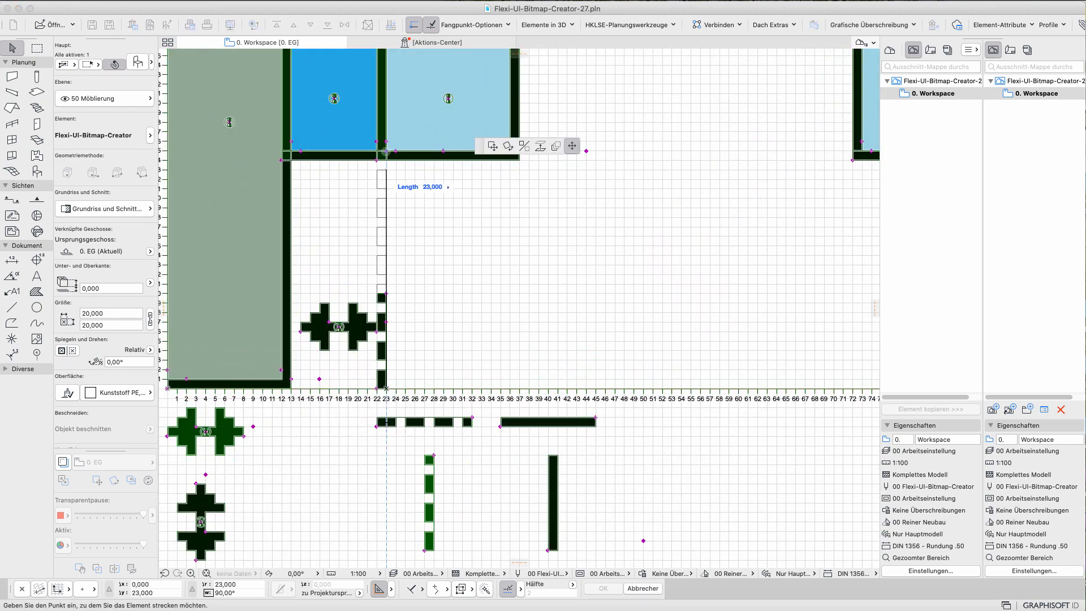
{"action": "left_click", "coordinate": [385, 389]}
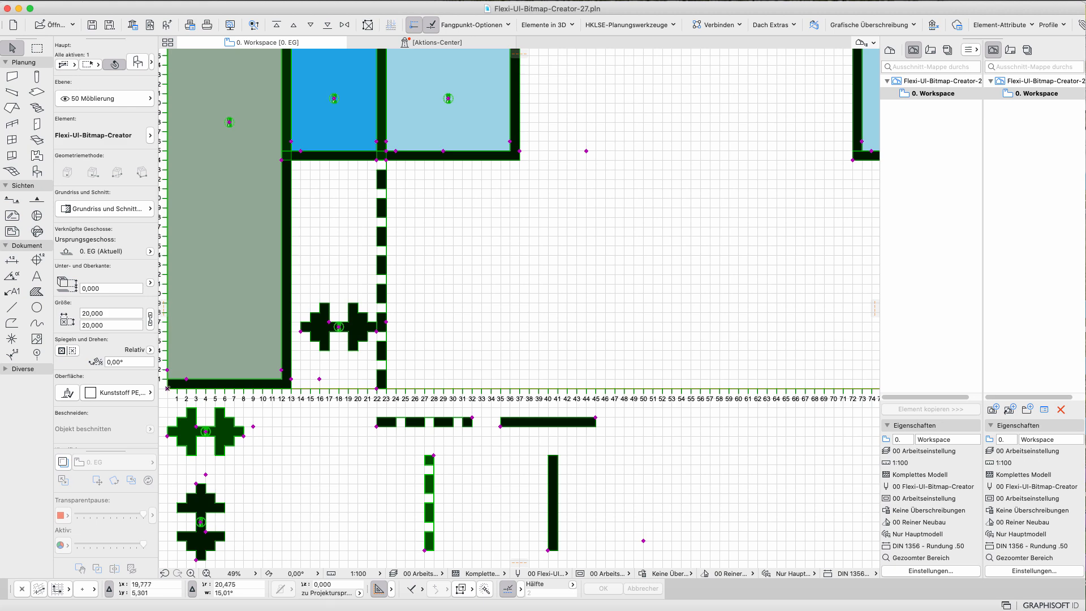
Step: Move the lower horizontal arrow to X 13, Y 5 and stretch it to a length of 9, reaching the dashed line
{"action": "left_click", "coordinate": [300, 331]}
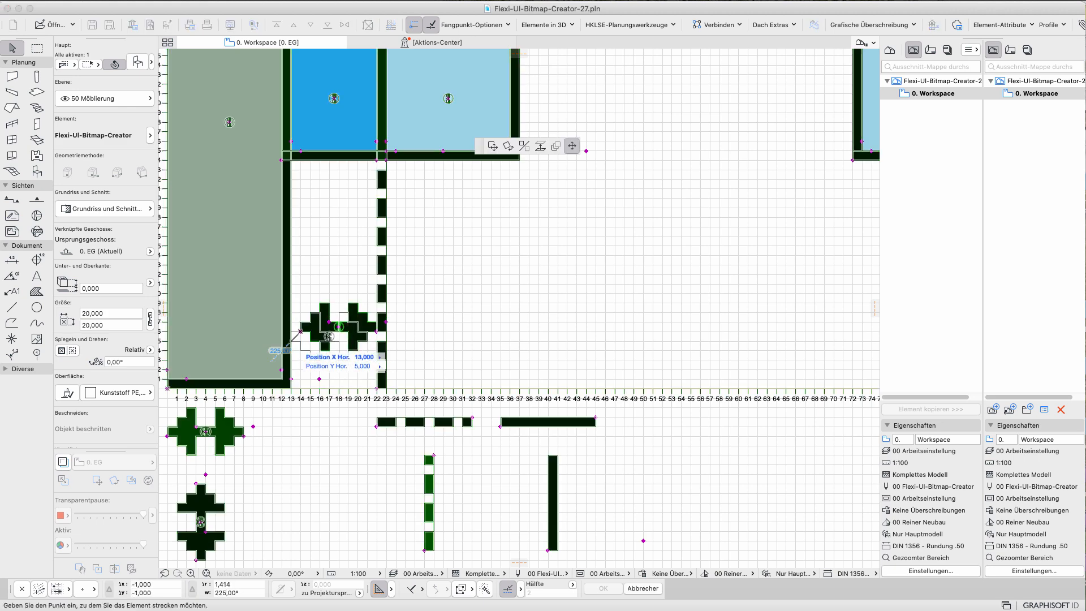
{"action": "left_click", "coordinate": [291, 341]}
{"action": "left_click", "coordinate": [367, 341]}
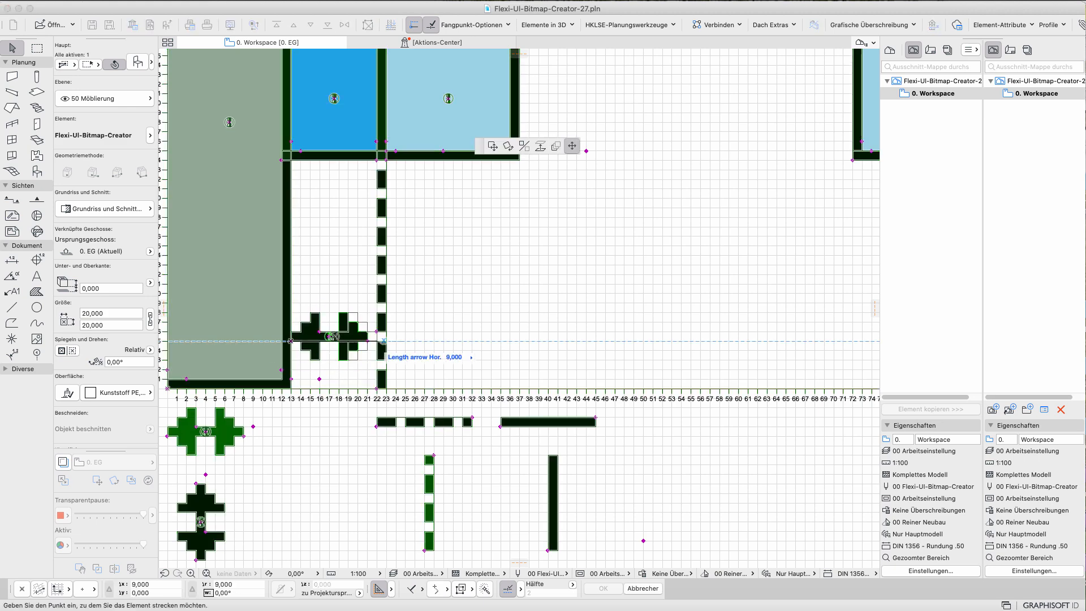
{"action": "left_click", "coordinate": [377, 341]}
{"action": "scroll", "coordinate": [394, 360], "scroll_direction": "down", "scroll_amount": 3}
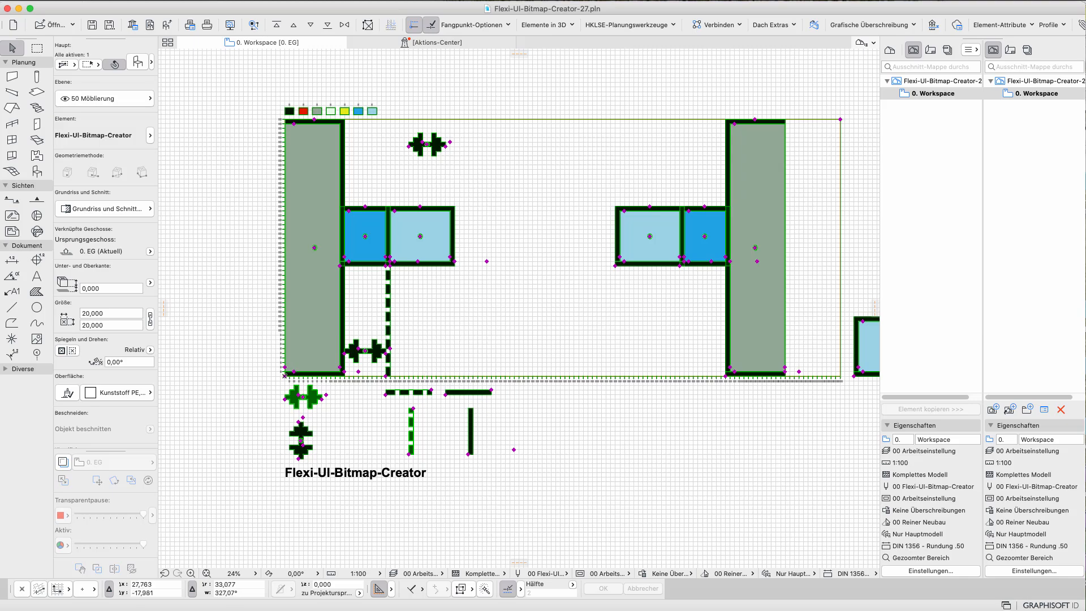
Step: Place dashed vertical lines above both side edges of the first light-blue rectangle and above the inner edge of the second one
{"action": "scroll", "coordinate": [401, 176], "scroll_direction": "up", "scroll_amount": 3}
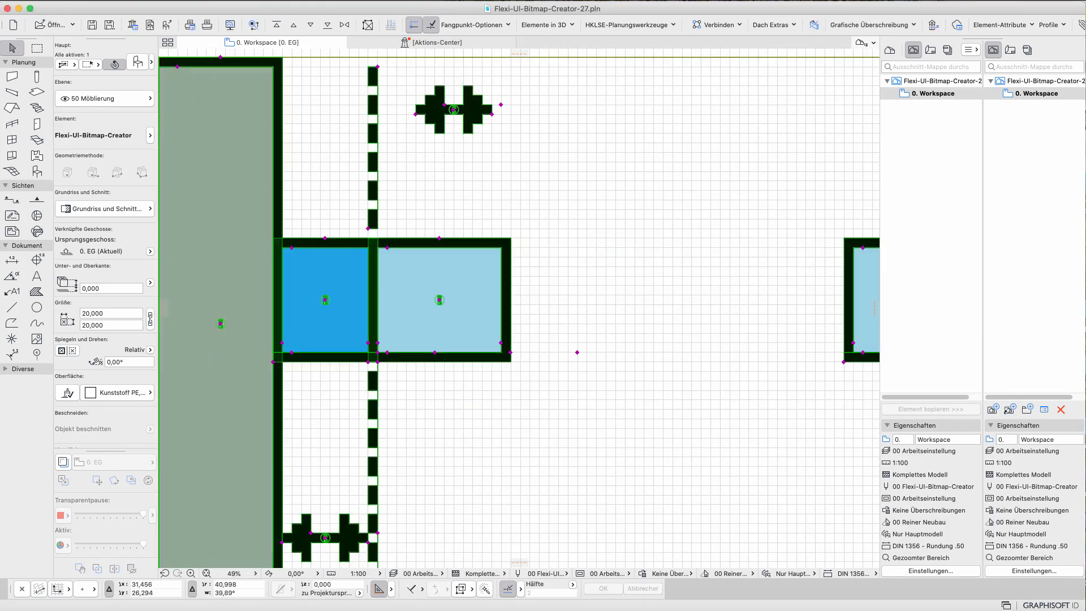
{"action": "scroll", "coordinate": [418, 169], "scroll_direction": "down", "scroll_amount": 2}
{"action": "left_click", "coordinate": [417, 533]}
{"action": "left_click", "coordinate": [477, 170]}
{"action": "scroll", "coordinate": [449, 380], "scroll_direction": "down", "scroll_amount": 2}
{"action": "left_click", "coordinate": [428, 487]}
{"action": "left_click", "coordinate": [634, 235]}
Step: Place dashed vertical lines above and below the joint of the second blue rectangle pair, running the lower one from the baseline to the rectangles
{"action": "left_click", "coordinate": [428, 487]}
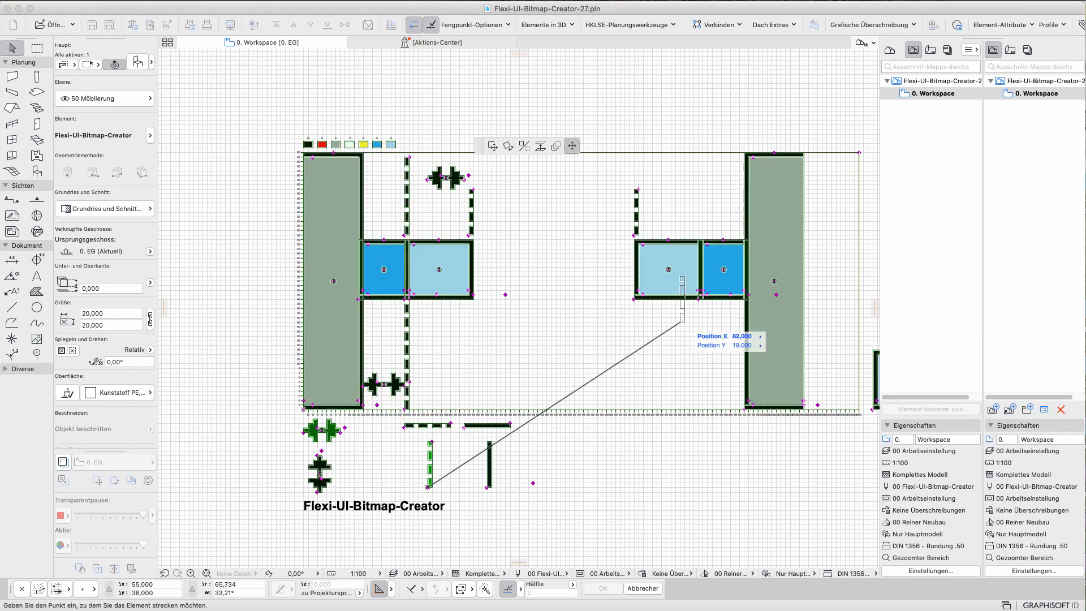
{"action": "scroll", "coordinate": [682, 322], "scroll_direction": "up", "scroll_amount": 1}
{"action": "scroll", "coordinate": [658, 480], "scroll_direction": "down", "scroll_amount": 1}
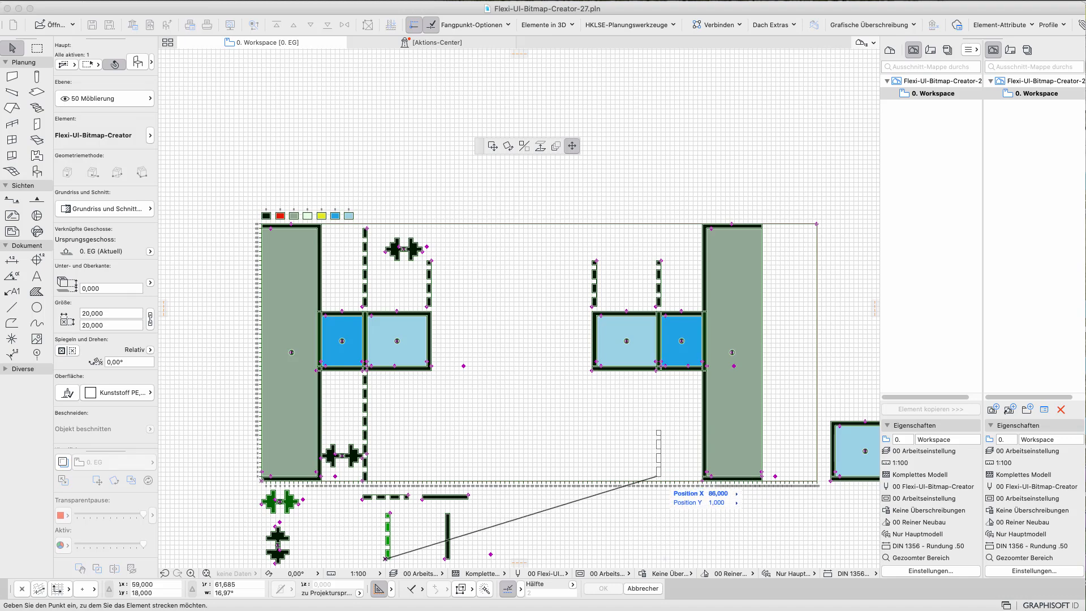
{"action": "left_click", "coordinate": [656, 476]}
{"action": "scroll", "coordinate": [658, 477], "scroll_direction": "up", "scroll_amount": 3}
{"action": "left_click_drag", "start_coordinate": [651, 474], "coordinate": [652, 482]}
{"action": "left_click", "coordinate": [659, 403]}
{"action": "left_click", "coordinate": [659, 299]}
Step: Stretch the shorter upper dashed vertical lines up to the upper border of the drawing area
{"action": "scroll", "coordinate": [661, 317], "scroll_direction": "down", "scroll_amount": 2}
{"action": "left_click", "coordinate": [661, 300]}
{"action": "left_click", "coordinate": [660, 257]}
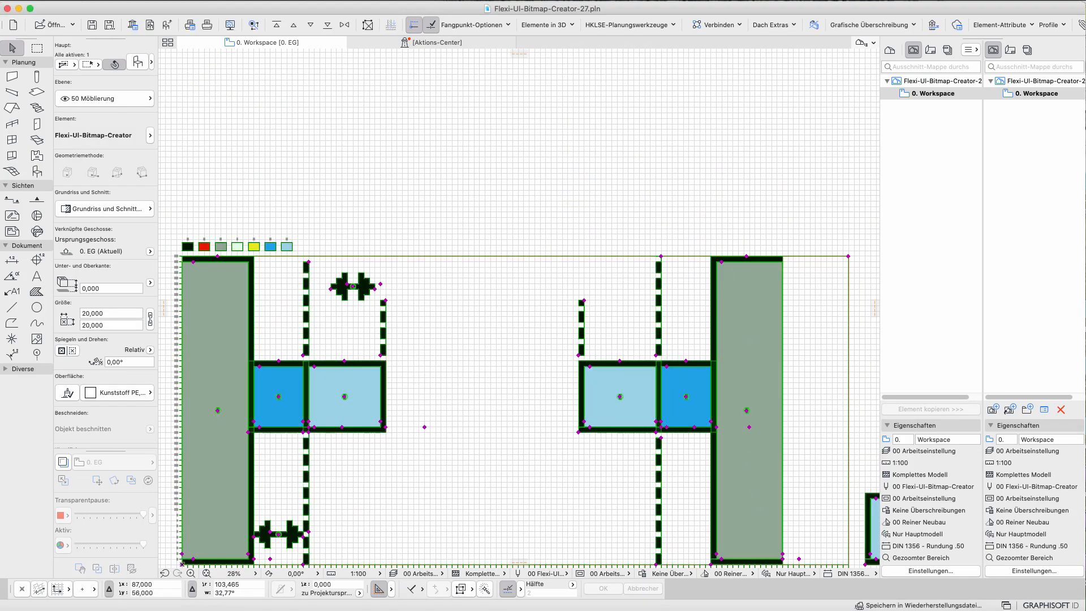
{"action": "left_click", "coordinate": [585, 301]}
{"action": "left_click", "coordinate": [584, 262]}
{"action": "left_click", "coordinate": [386, 300]}
{"action": "left_click", "coordinate": [385, 262]}
Step: Move the upper horizontal arrow between the dashed lines above the first light-blue rectangle and stretch it to fill the gap
{"action": "scroll", "coordinate": [323, 290], "scroll_direction": "up", "scroll_amount": 3}
{"action": "left_click", "coordinate": [337, 289]}
{"action": "left_click", "coordinate": [298, 271]}
{"action": "left_click", "coordinate": [375, 271]}
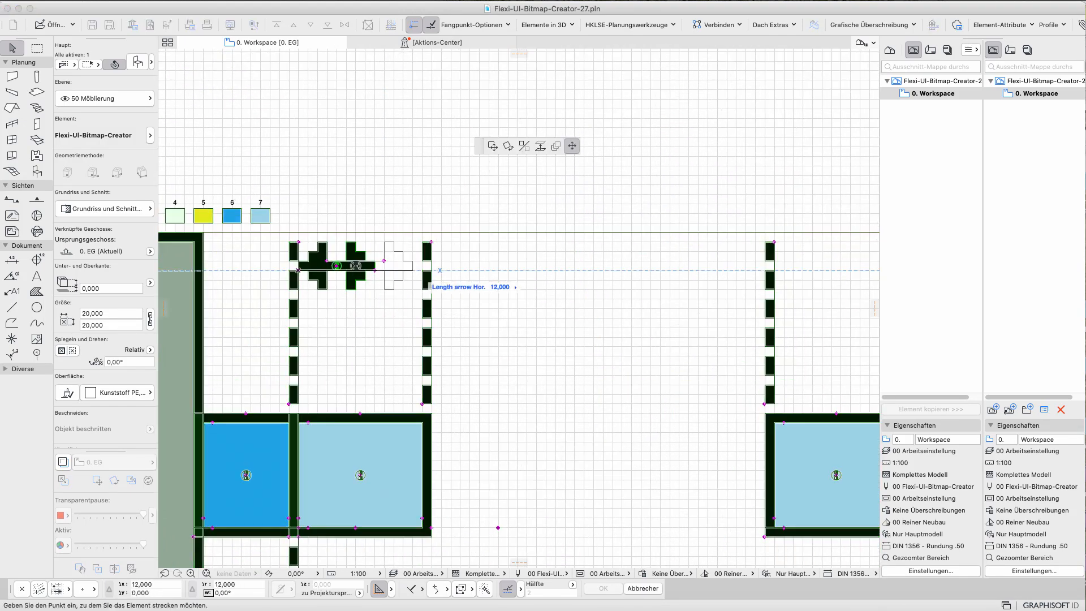
{"action": "left_click", "coordinate": [423, 270]}
Step: Place a horizontal arrow between the dashed lines above the second light-blue rectangle and stretch it to span the gap
{"action": "scroll", "coordinate": [421, 271], "scroll_direction": "down", "scroll_amount": 3}
{"action": "middle_click_drag", "start_coordinate": [421, 270], "coordinate": [420, 159]}
{"action": "left_click", "coordinate": [223, 472]}
{"action": "left_click", "coordinate": [625, 159]}
{"action": "left_click", "coordinate": [669, 159]}
{"action": "left_click", "coordinate": [696, 159]}
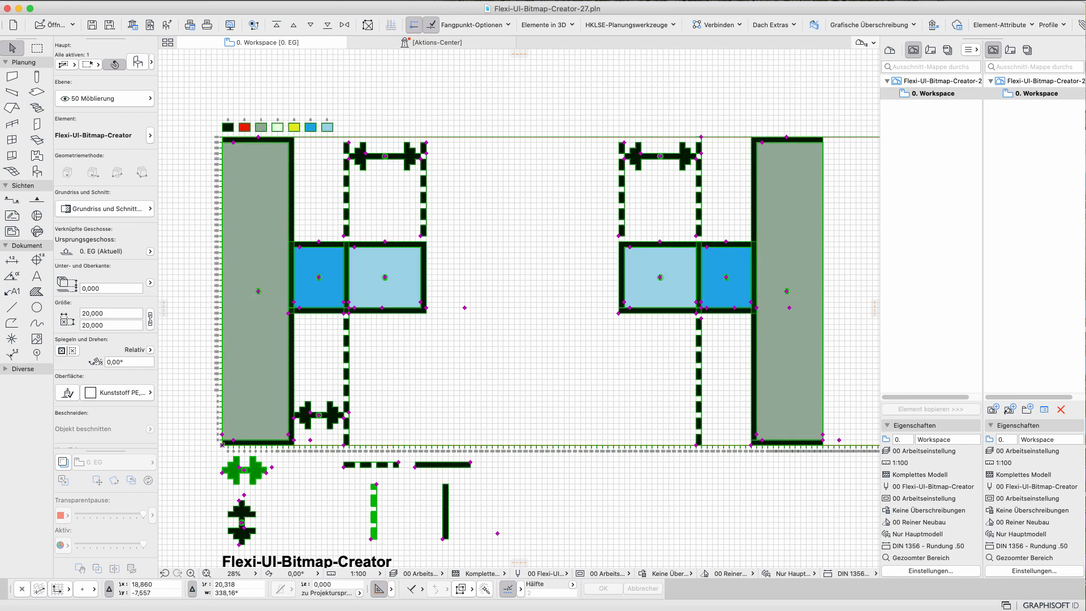
Step: Place a horizontal arrow between the lower dashed line and the second tall rectangle, stretched to span the gap
{"action": "left_click", "coordinate": [222, 473]}
{"action": "left_click", "coordinate": [702, 418]}
{"action": "left_click", "coordinate": [745, 418]}
{"action": "left_click", "coordinate": [751, 418]}
Step: Place two dashed horizontal lines across the second tall rectangle, level with the upper and lower edges of the adjoining blue rectangle
{"action": "left_click", "coordinate": [343, 467]}
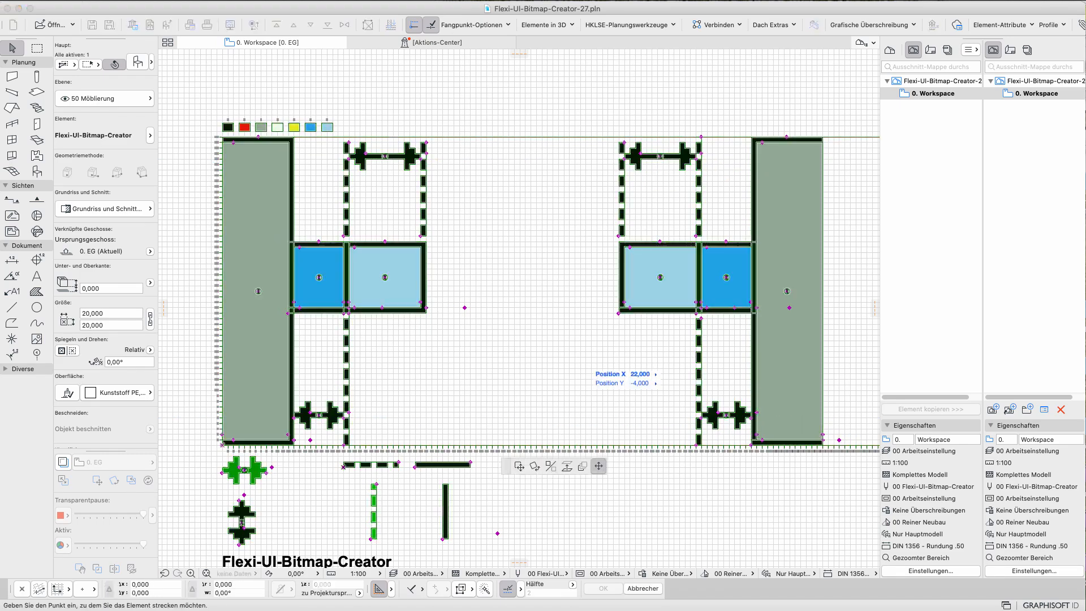
{"action": "left_click", "coordinate": [762, 247]}
{"action": "scroll", "coordinate": [762, 247], "scroll_direction": "up", "scroll_amount": 3}
{"action": "scroll", "coordinate": [690, 340], "scroll_direction": "down", "scroll_amount": 4}
{"action": "left_click", "coordinate": [383, 468]}
{"action": "left_click", "coordinate": [730, 340]}
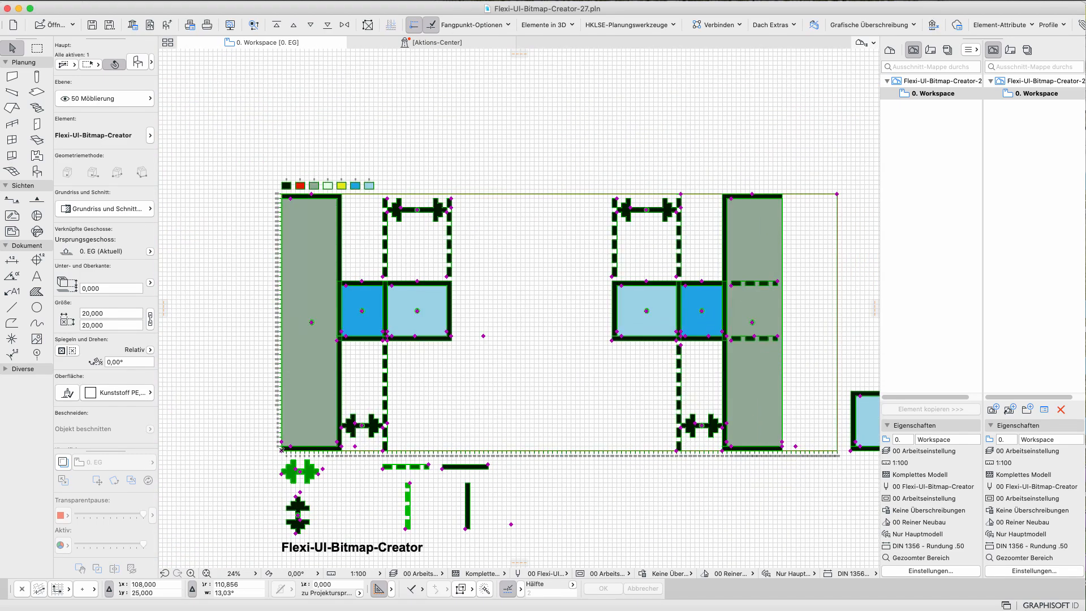
Step: Stretch both dashed horizontal lines out past the far side of the second tall rectangle
{"action": "left_click", "coordinate": [777, 336]}
{"action": "left_click", "coordinate": [805, 336]}
{"action": "left_click", "coordinate": [777, 281]}
{"action": "left_click", "coordinate": [804, 281]}
Step: Place a vertical arrow between the protruding ends of the dashed horizontal lines and stretch it up to the upper line
{"action": "left_click", "coordinate": [295, 534]}
{"action": "left_click", "coordinate": [796, 336]}
{"action": "left_click", "coordinate": [795, 299]}
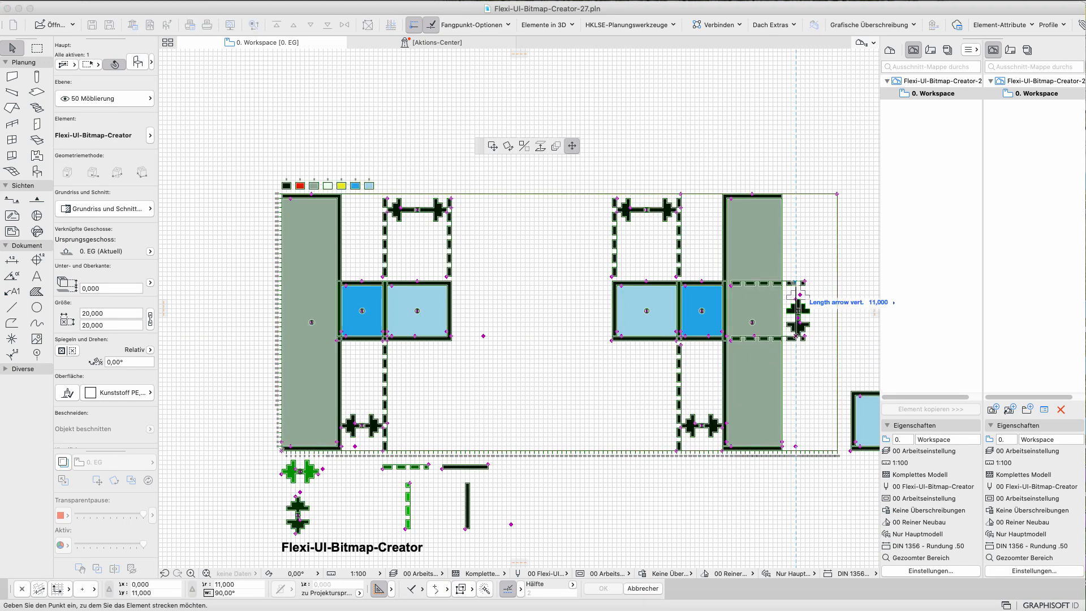
{"action": "left_click", "coordinate": [796, 281]}
Step: Place solid horizontal lines at X 37, Y 24 and X 37, Y 36, extending the first light-blue rectangle's lower and upper edges
{"action": "left_click", "coordinate": [442, 467]}
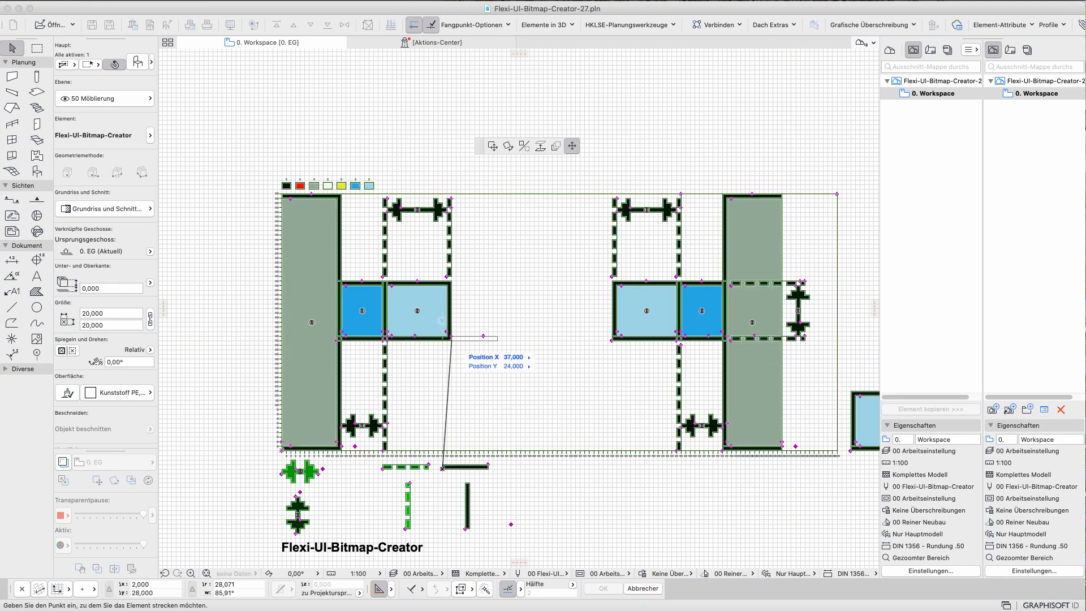
{"action": "left_click", "coordinate": [498, 338]}
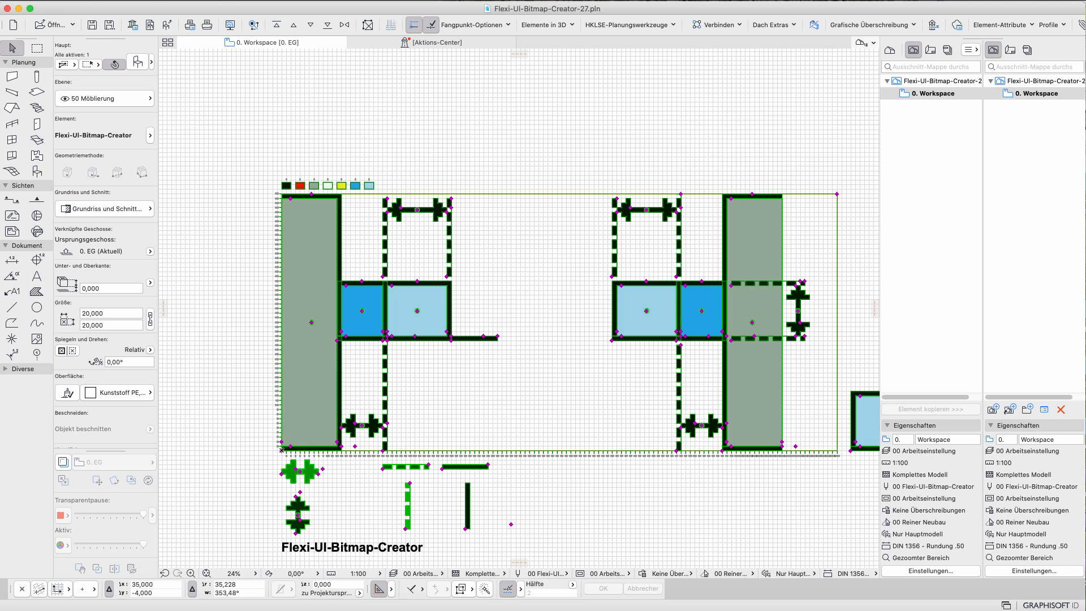
{"action": "left_click", "coordinate": [442, 467]}
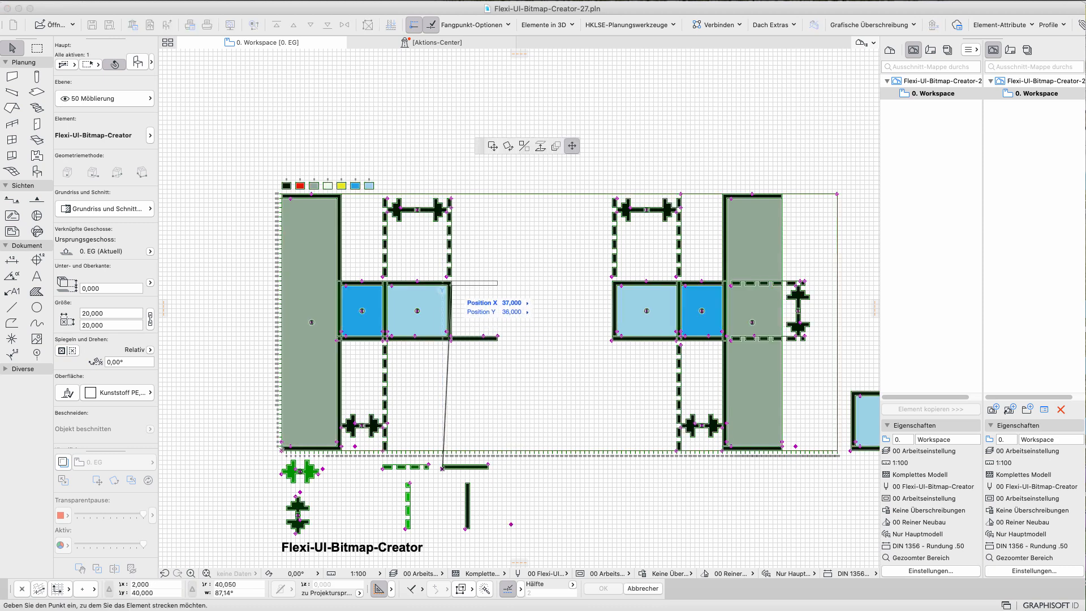
{"action": "left_click", "coordinate": [451, 282]}
Step: Place two solid horizontal middle lines between the light-blue rectangles, at X 37, Y 30 and X 55, Y 30
{"action": "left_click", "coordinate": [442, 468]}
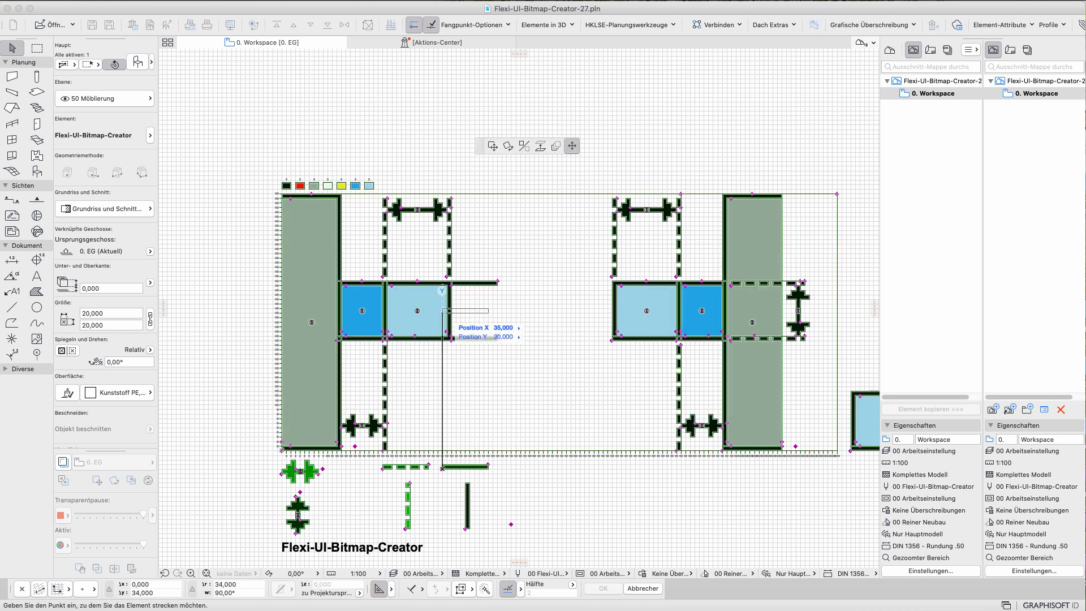
{"action": "left_click", "coordinate": [451, 313]}
{"action": "left_click", "coordinate": [442, 468]}
{"action": "left_click", "coordinate": [534, 313]}
Step: Set both middle solid lines to length 16 and stretch the upper and lower lines beside the first light-blue rectangle to match
{"action": "scroll", "coordinate": [511, 345], "scroll_direction": "up", "scroll_amount": 6}
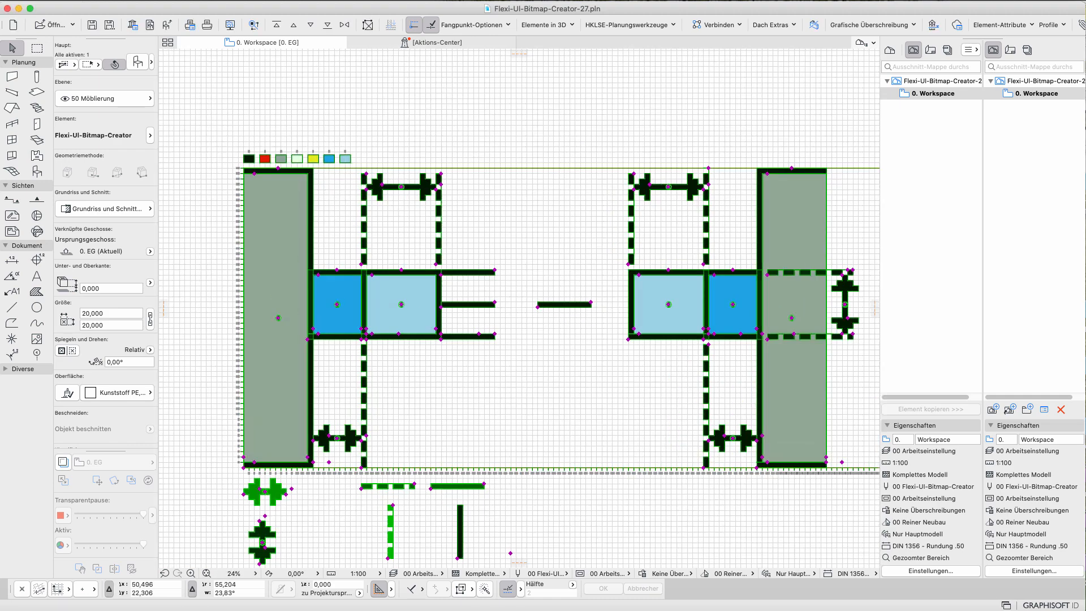
{"action": "left_click", "coordinate": [477, 253]}
{"action": "type", "text": "16"}
{"action": "key", "text": "Return"}
{"action": "left_click", "coordinate": [682, 253]}
{"action": "type", "text": "16"}
{"action": "key", "text": "Return"}
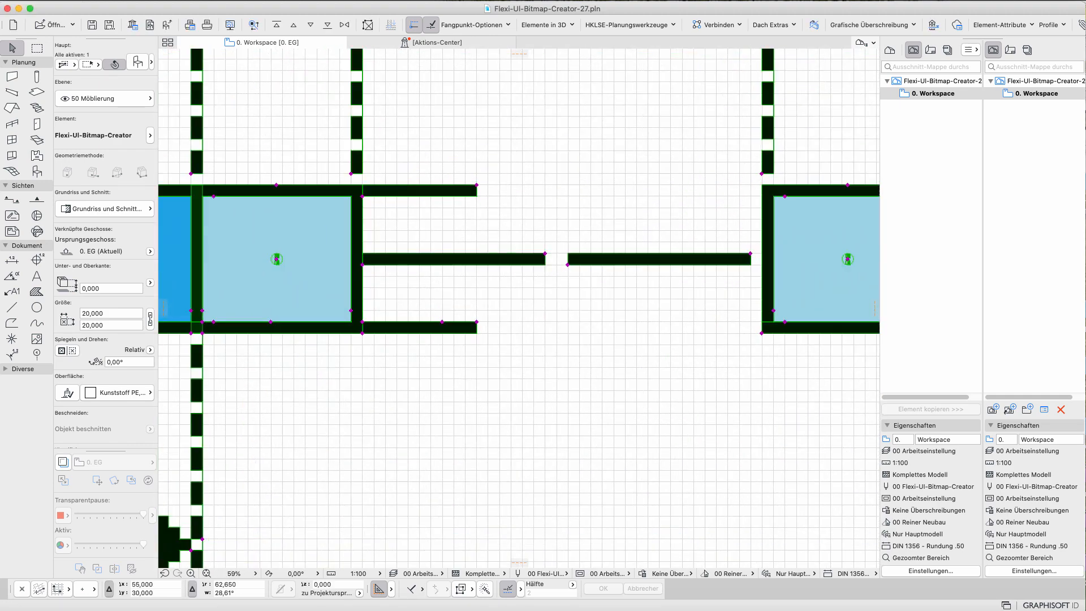
{"action": "scroll", "coordinate": [540, 330], "scroll_direction": "down", "scroll_amount": 3}
{"action": "scroll", "coordinate": [532, 329], "scroll_direction": "down", "scroll_amount": 2}
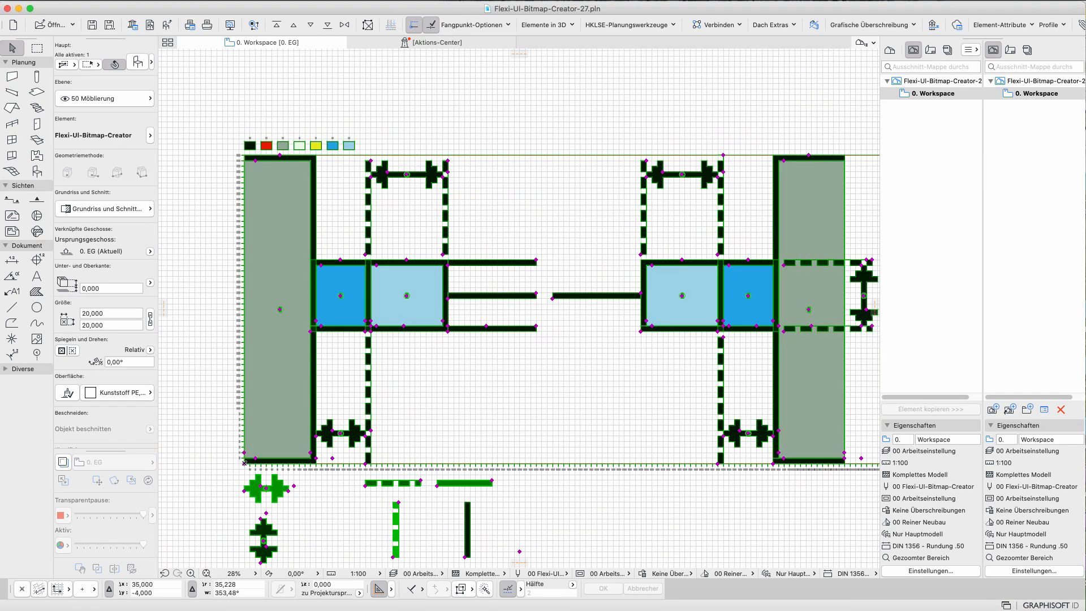
Step: Place solid horizontal lines at X 55, level with the second light-blue rectangle's upper and lower edges, and stretch them to meet it
{"action": "left_click", "coordinate": [437, 486]}
{"action": "left_click", "coordinate": [552, 331]}
{"action": "left_click", "coordinate": [437, 486]}
{"action": "left_click", "coordinate": [552, 266]}
{"action": "left_click", "coordinate": [607, 259]}
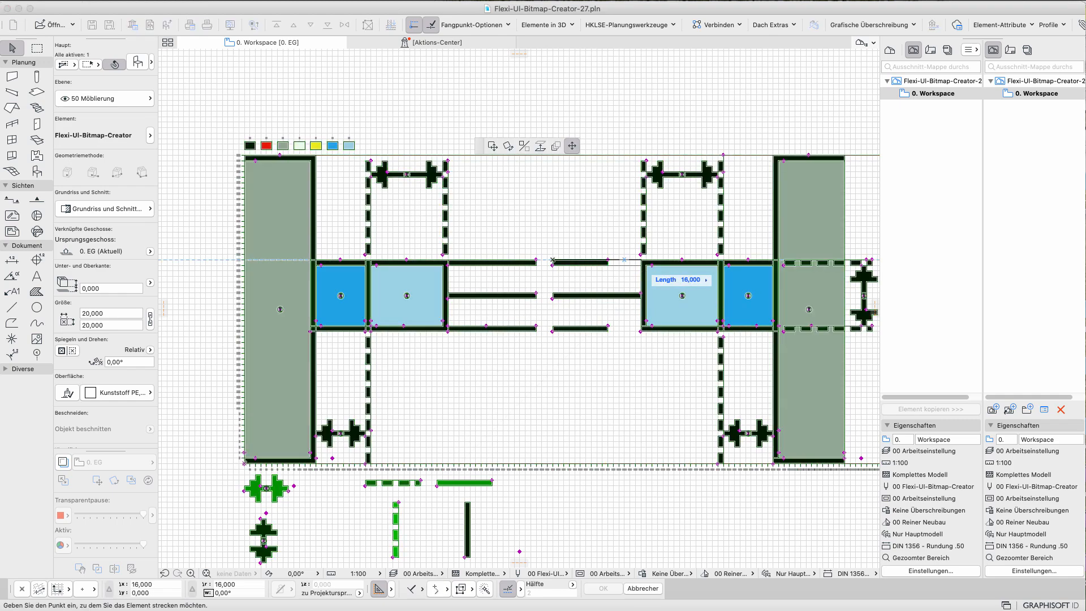
{"action": "key", "text": "Return"}
{"action": "left_click", "coordinate": [608, 327]}
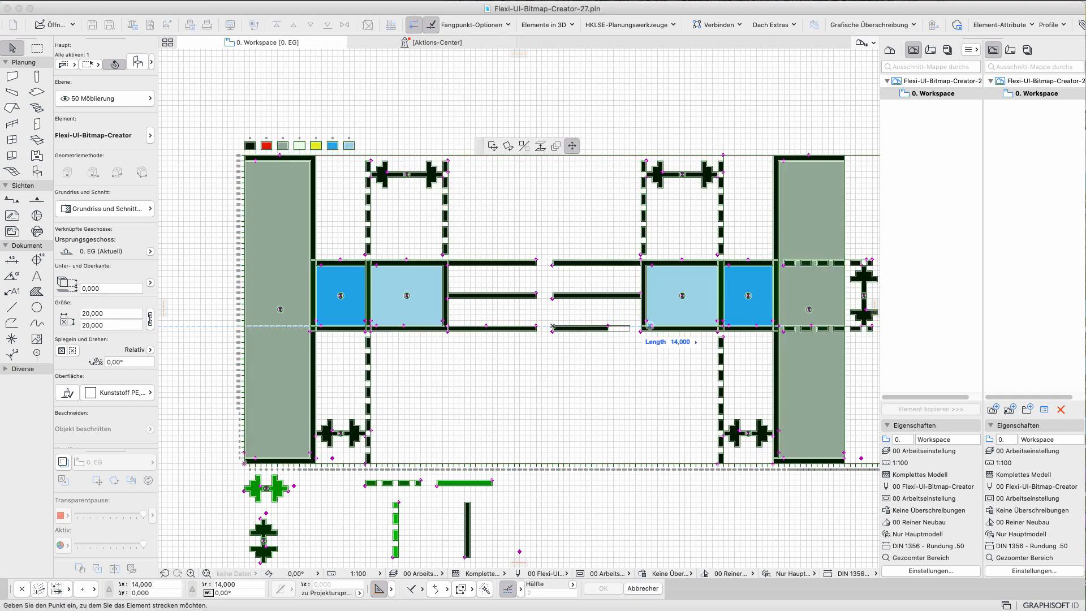
{"action": "key", "text": "Return"}
Step: In the bitmap object's settings, paste the export path ending in /localhost/GraficConverterPoly, turn on "open Export Channel" and apply the settings
{"action": "scroll", "coordinate": [547, 398], "scroll_direction": "down", "scroll_amount": 2}
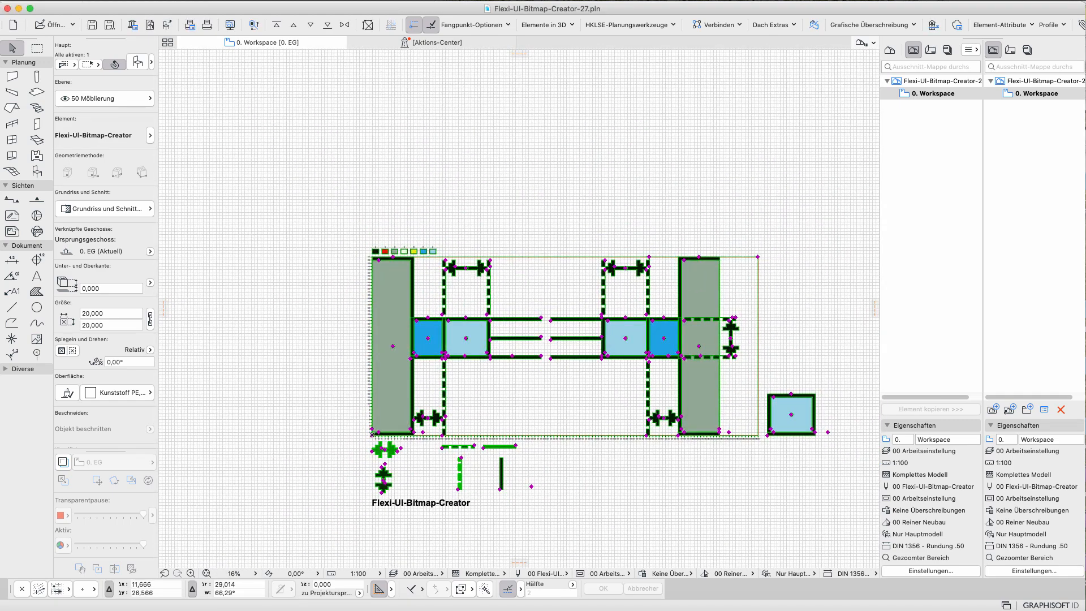
{"action": "middle_click_drag", "start_coordinate": [546, 408], "coordinate": [470, 359]}
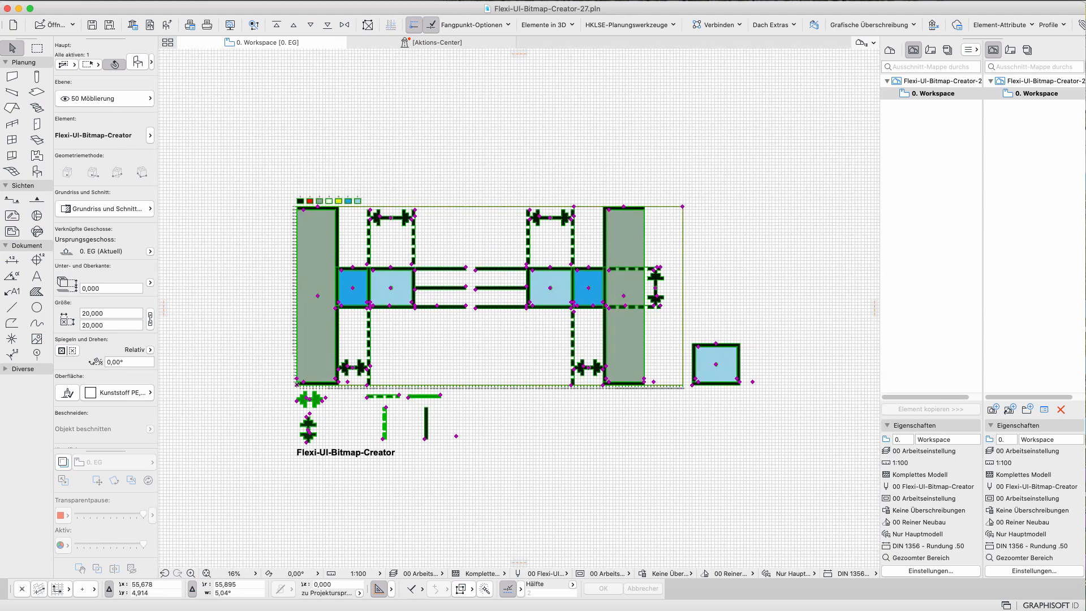
{"action": "scroll", "coordinate": [470, 362], "scroll_direction": "up", "scroll_amount": 2}
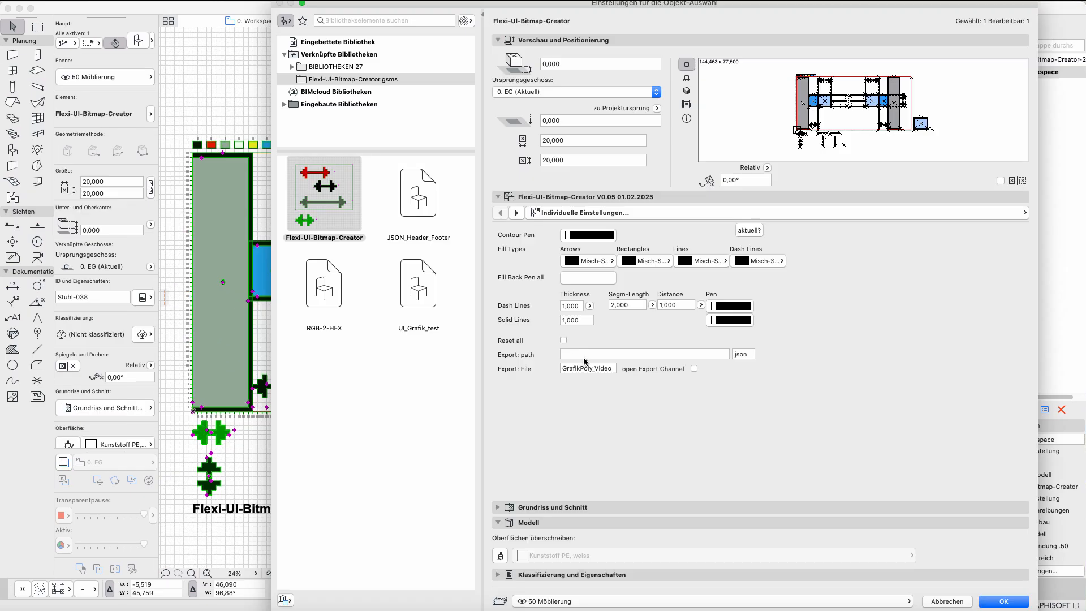
{"action": "left_click", "coordinate": [582, 354]}
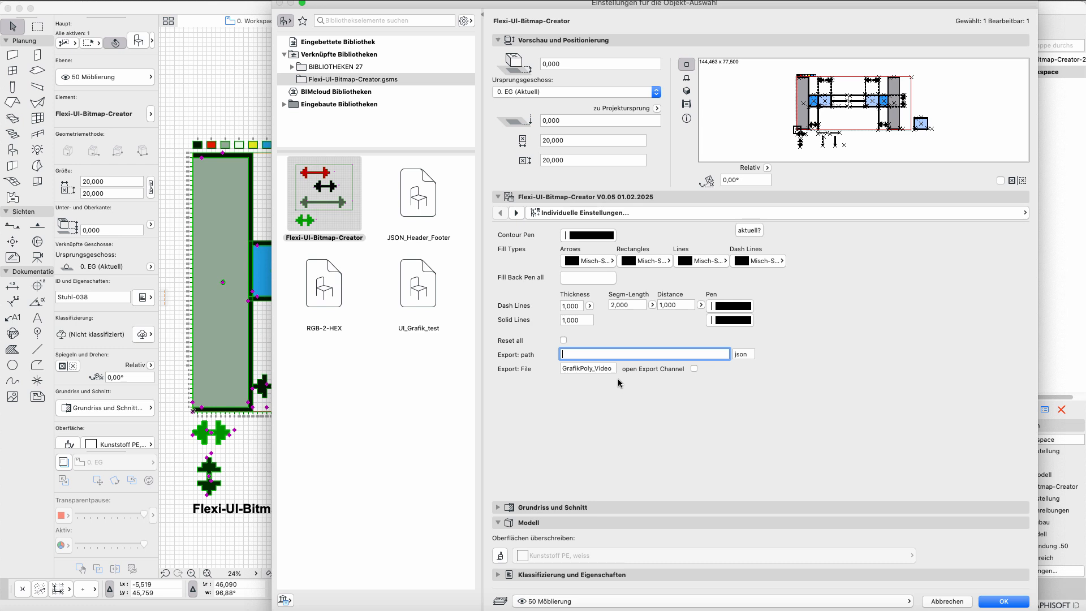
{"action": "key", "text": "super+v"}
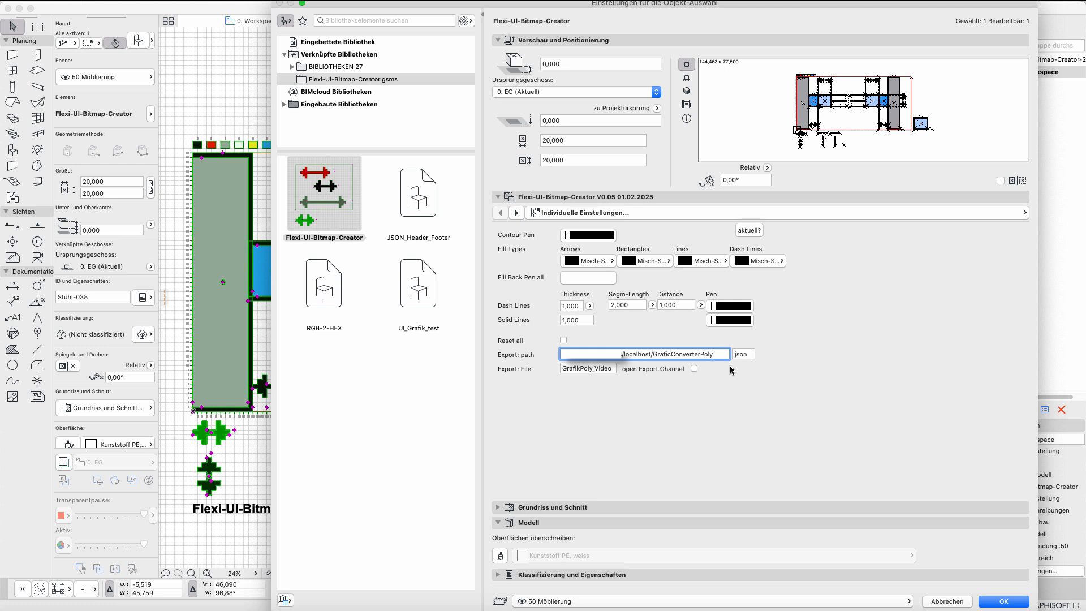
{"action": "left_click", "coordinate": [694, 369]}
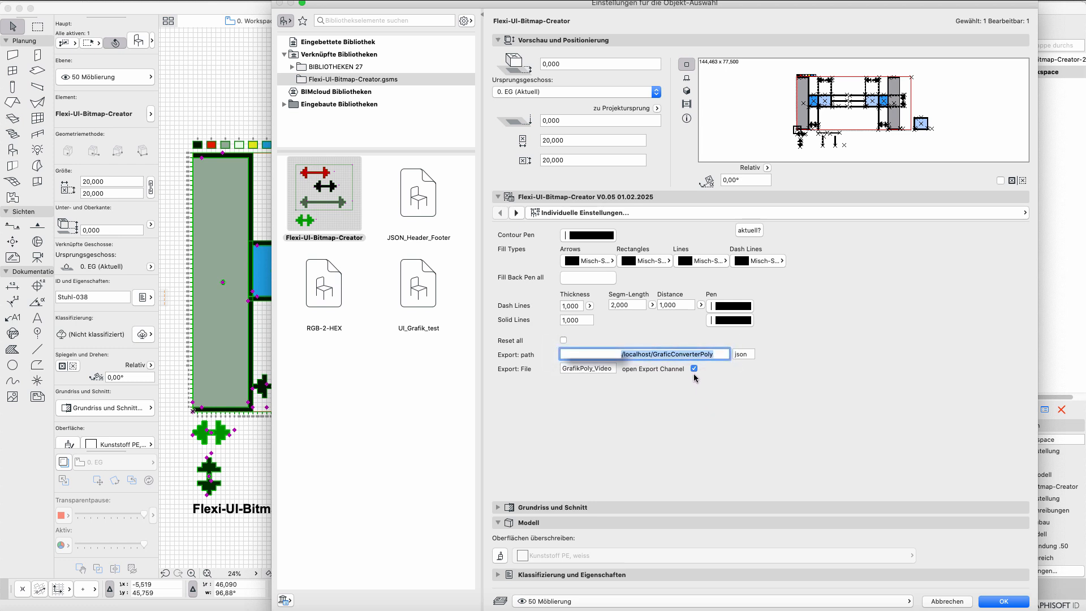
{"action": "left_click", "coordinate": [694, 369]}
{"action": "left_click", "coordinate": [1011, 603]}
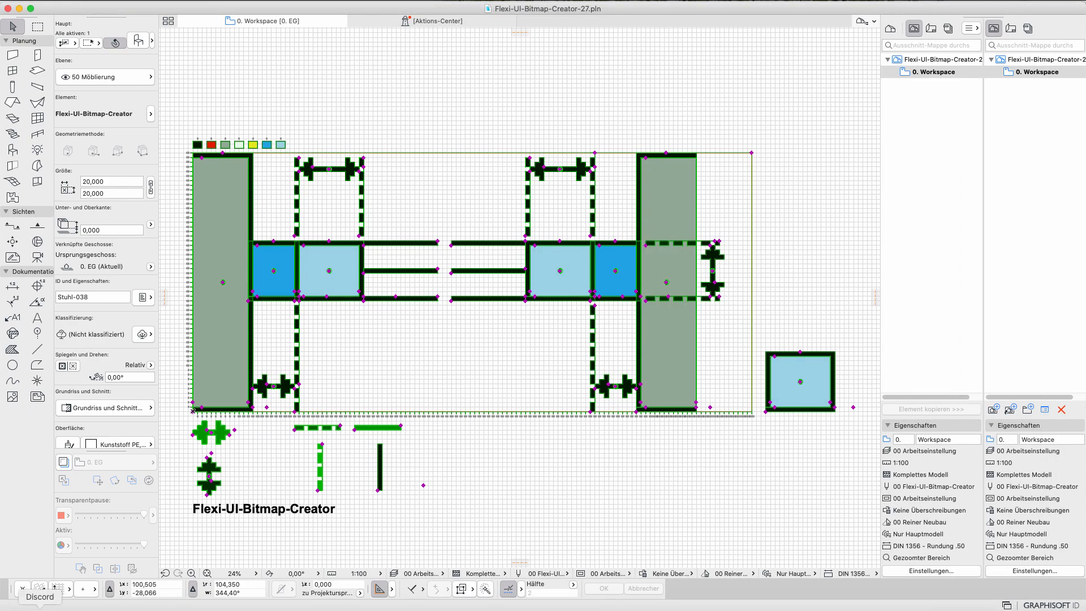
Step: Bring up the exported GrafikPoly_Video.png, move its window clear over the browser page and enlarge the image for checking
{"action": "left_click", "coordinate": [8, 607]}
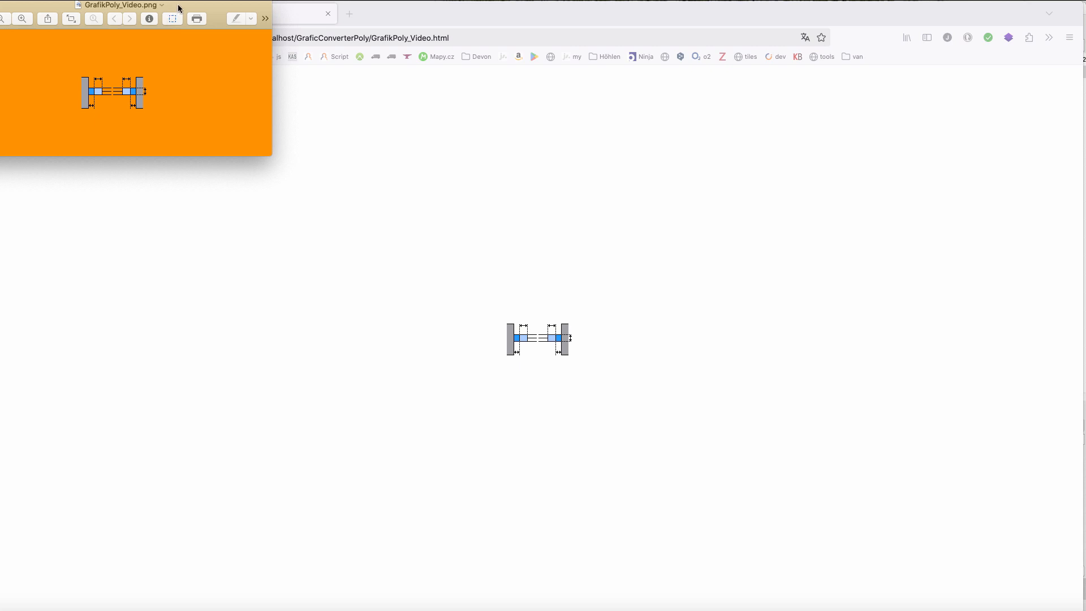
{"action": "left_click_drag", "start_coordinate": [179, 8], "coordinate": [377, 132]}
{"action": "key", "text": "super+plus"}
{"action": "key", "text": "super+plus"}
{"action": "key", "text": "super+plus"}
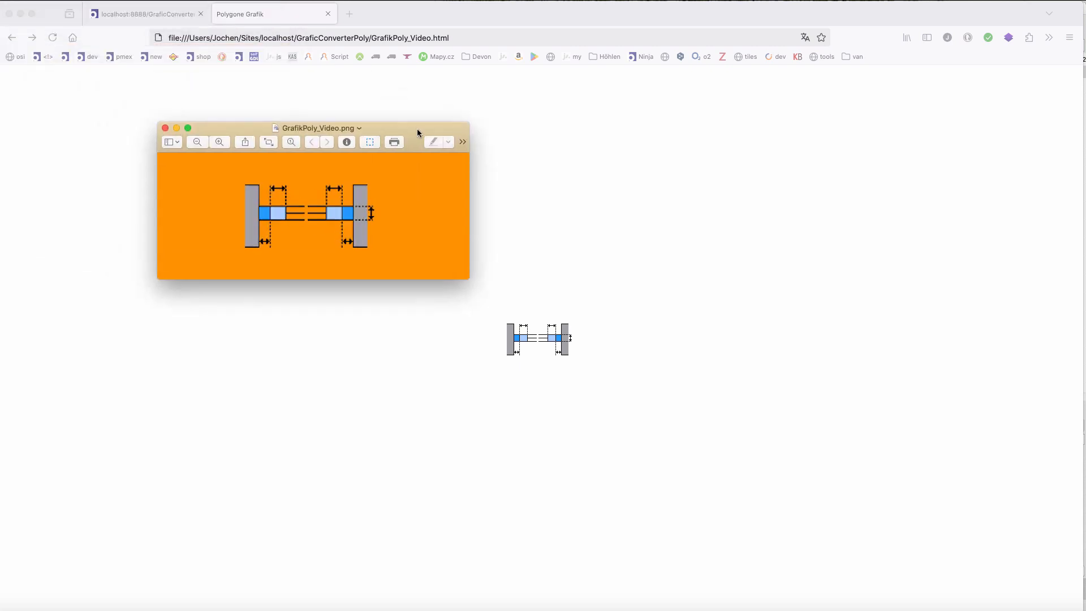